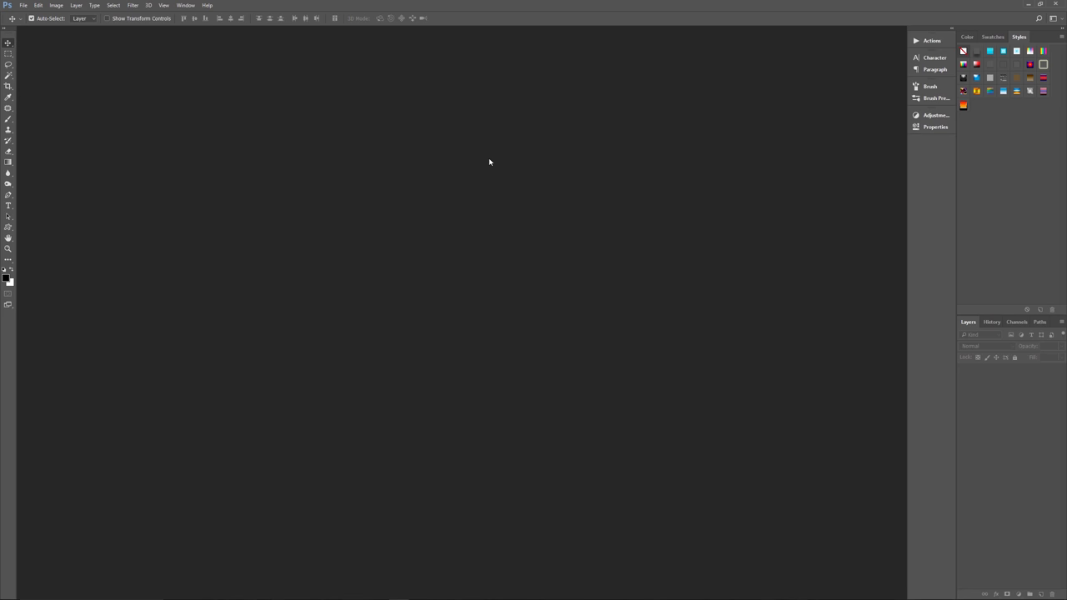
# Step: Set up a new 2560×1440 px, 150 ppi document named 'Action Grunge Cartoon Effect' using Working RGB Adobe RGB (1998)
pyautogui.hotkey('ctrl', 'n')
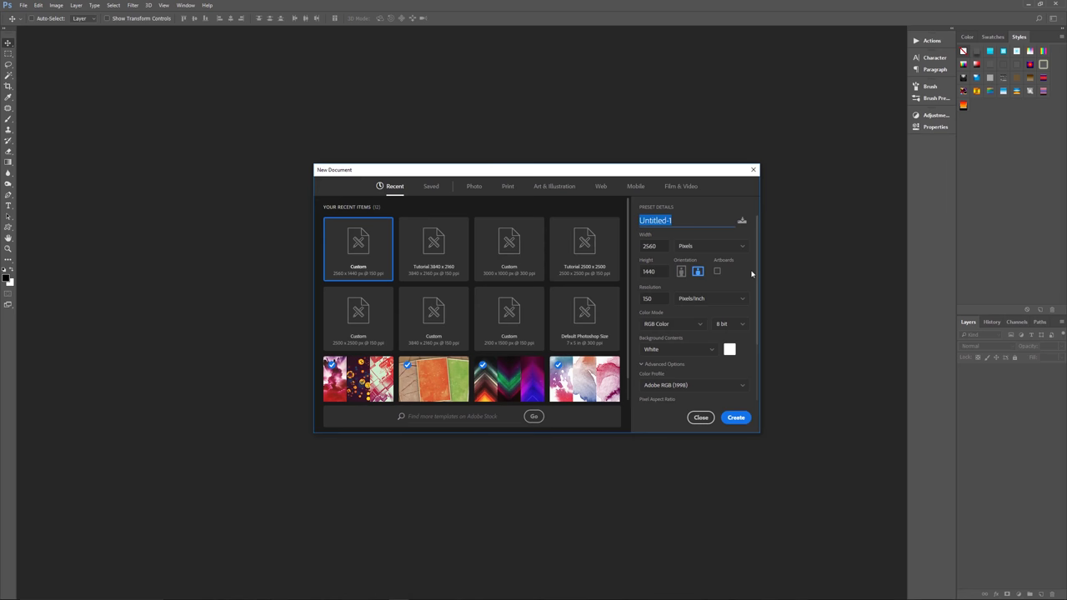
pyautogui.write('Action Grunge Cartoon Effect')
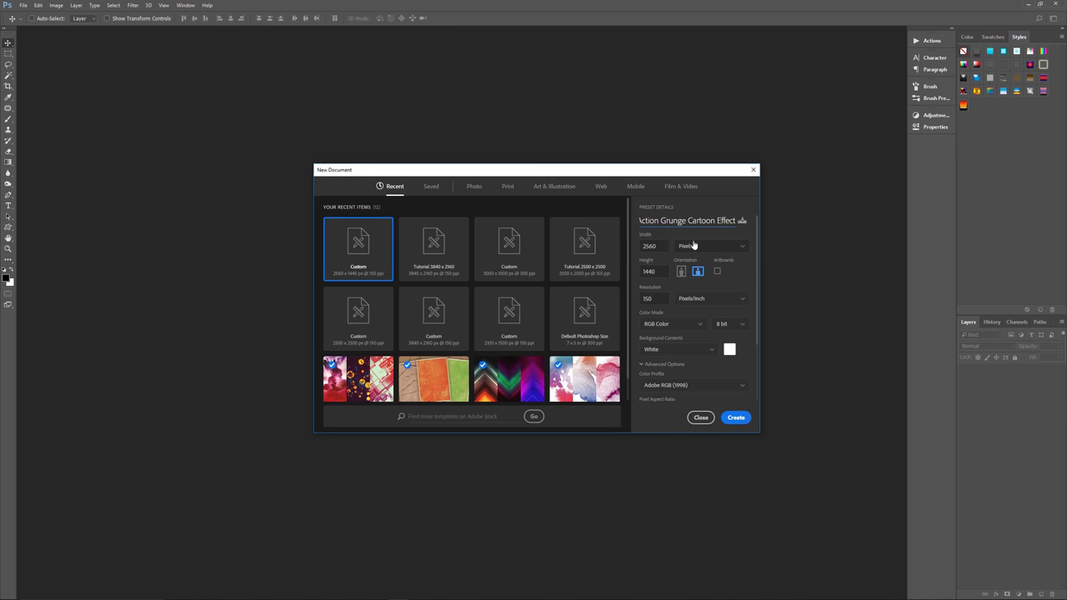
pyautogui.press('Tab')
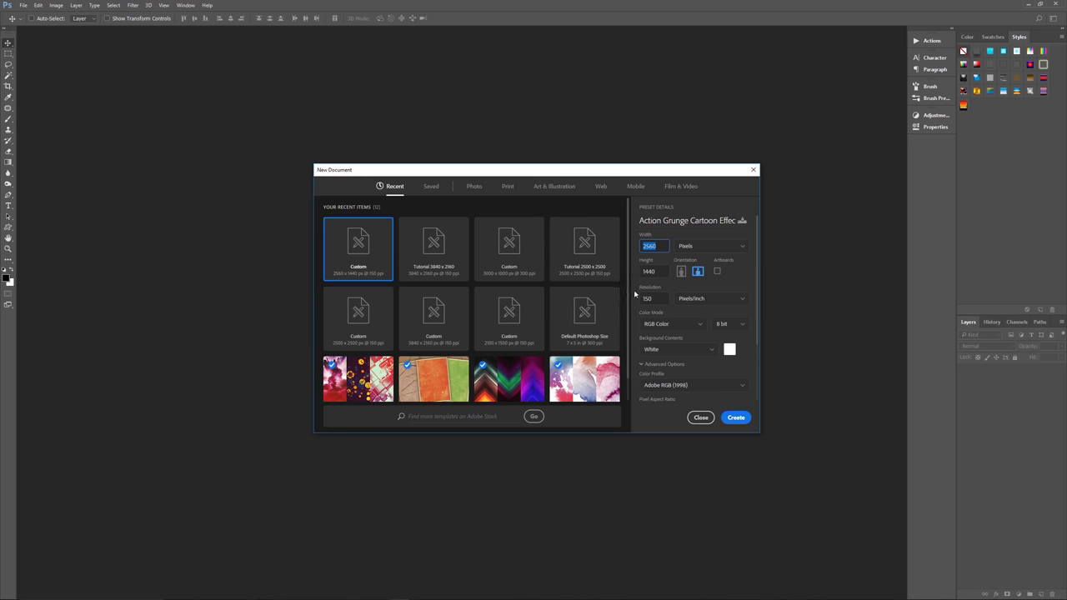
pyautogui.click(659, 286)
pyautogui.scroll(-3, 676, 360)
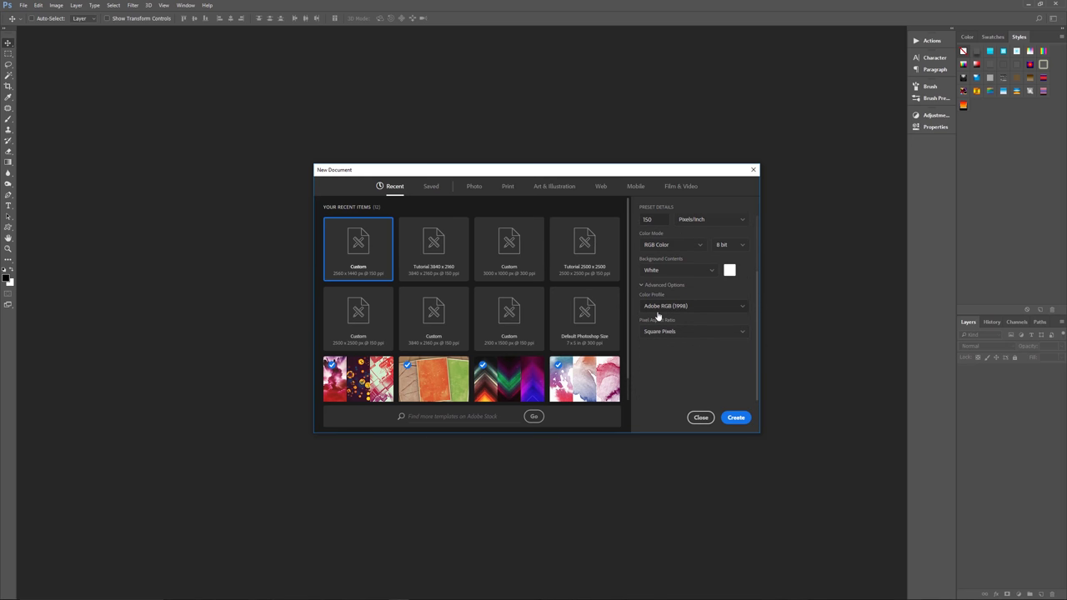
pyautogui.click(717, 310)
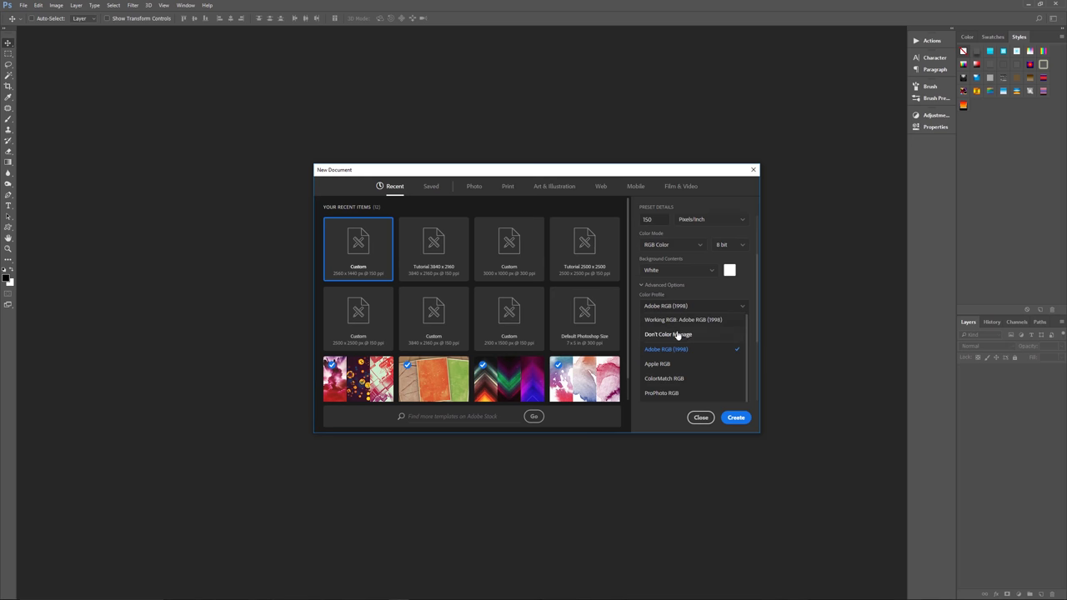
pyautogui.click(681, 320)
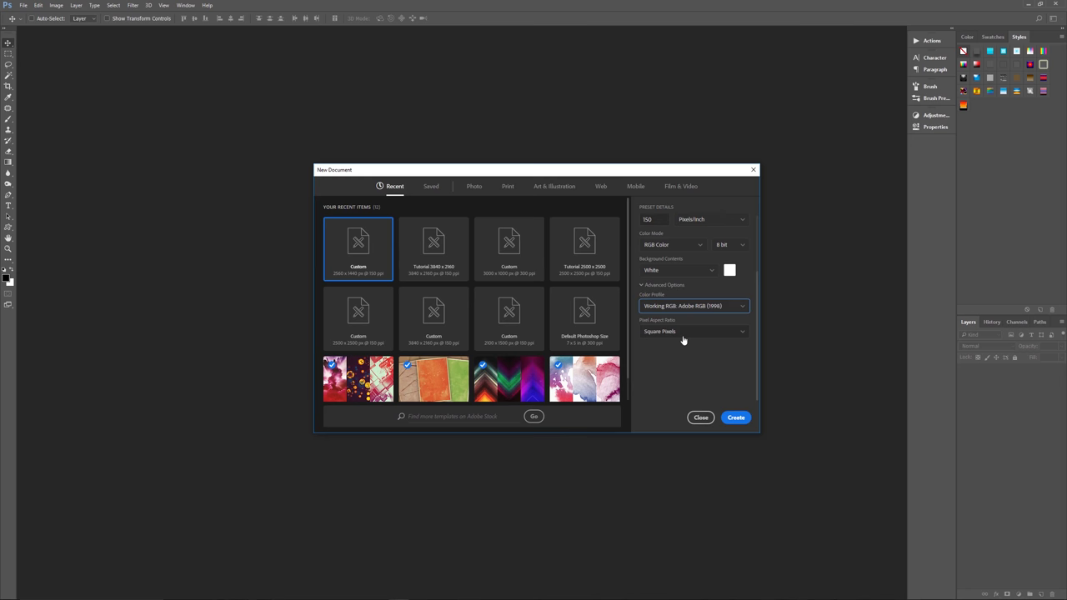
# Step: Create the blank white canvas, leaving its Background layer options unchanged
pyautogui.click(741, 420)
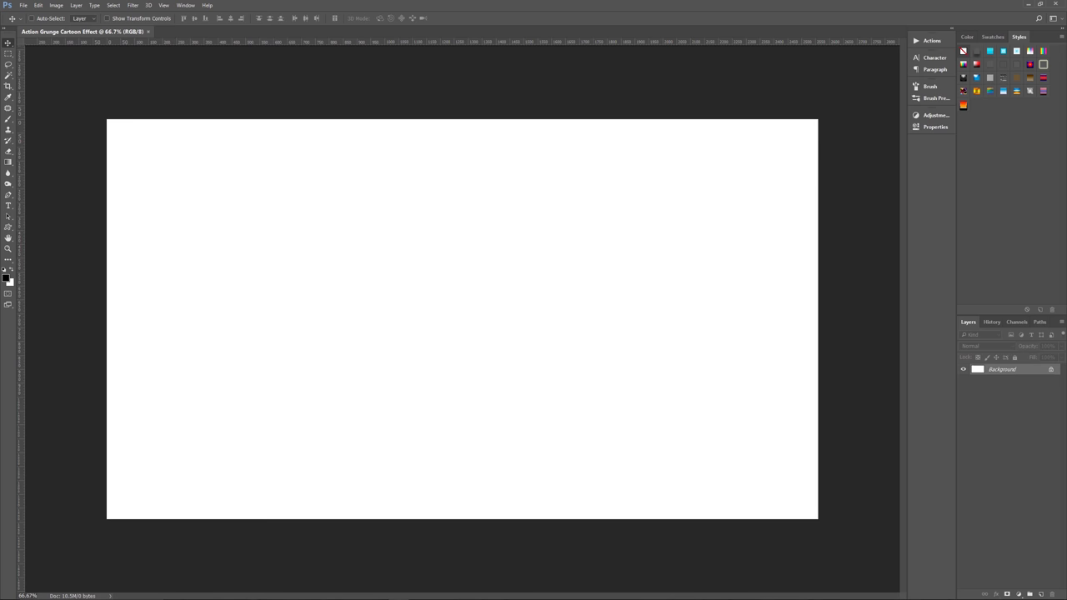
pyautogui.rightClick(1009, 369)
pyautogui.press('Escape')
pyautogui.click(24, 5)
pyautogui.moveTo(38, 54)
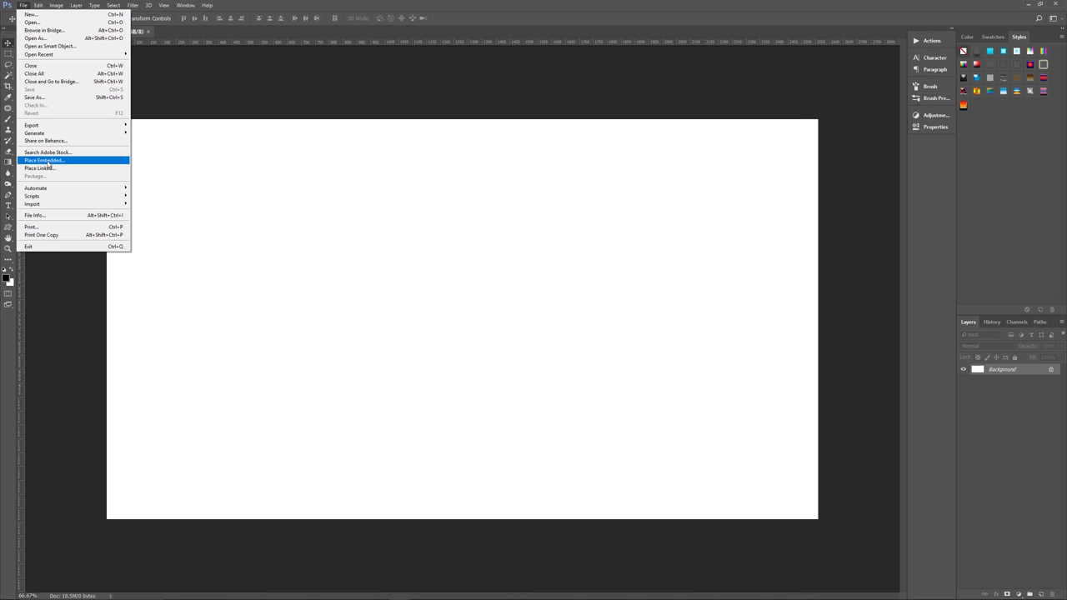
# Step: Embed the Motorcycle photo and scale it proportionally from the centre to fill the canvas
pyautogui.click(47, 160)
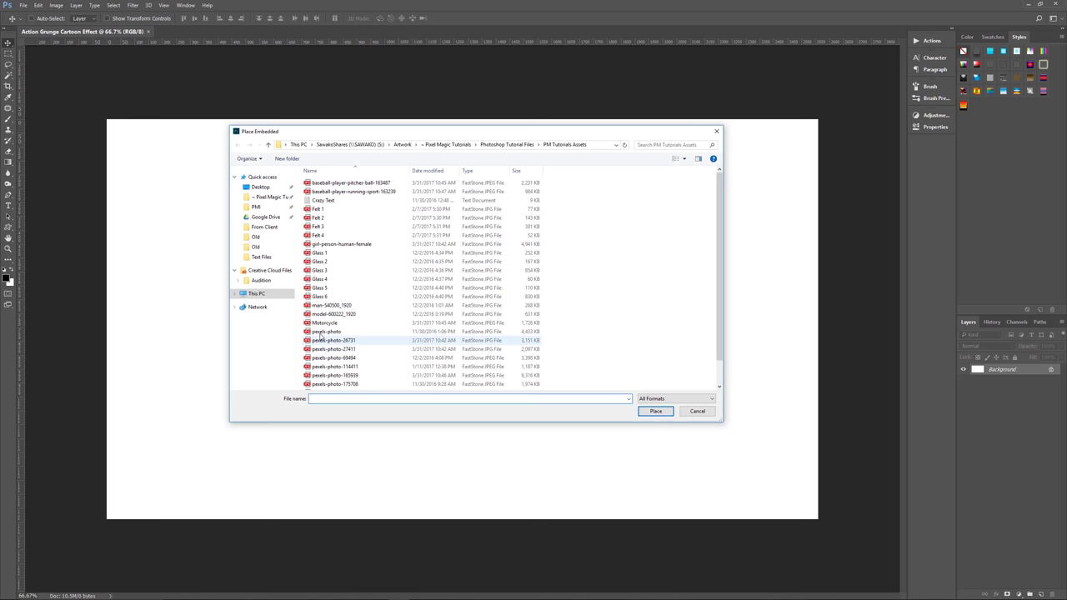
pyautogui.click(323, 324)
pyautogui.doubleClick(323, 324)
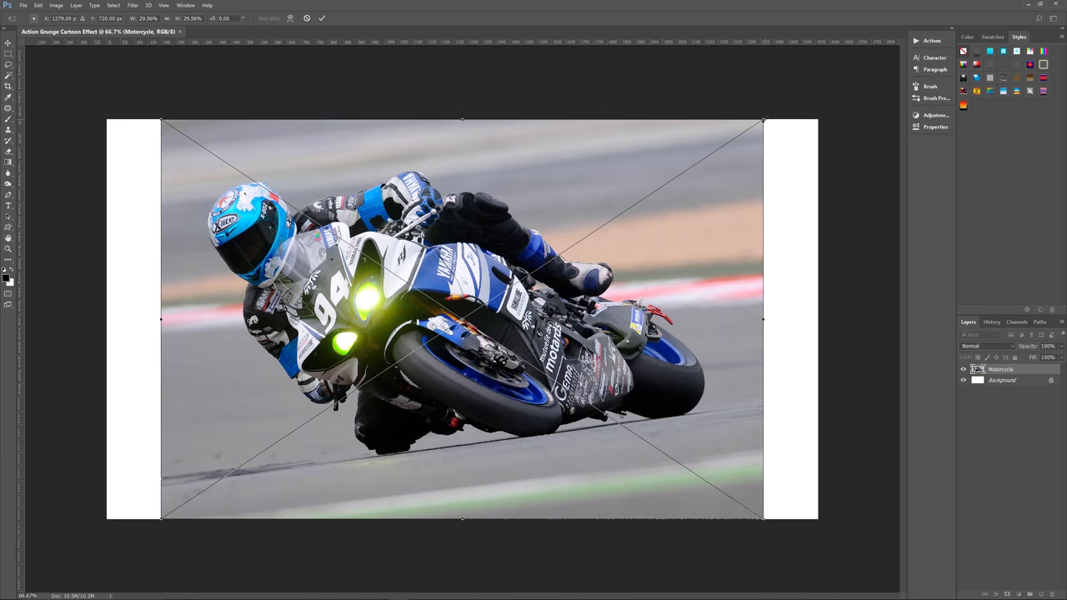
pyautogui.hotkey('alt', 'shift')
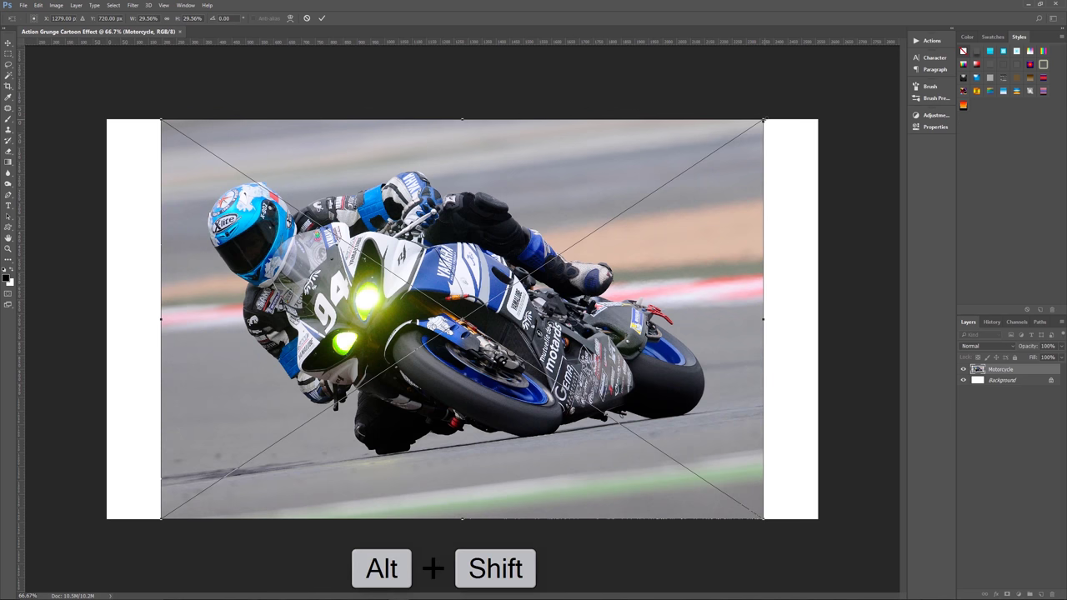
pyautogui.moveTo(764, 120); pyautogui.dragTo(840, 106)
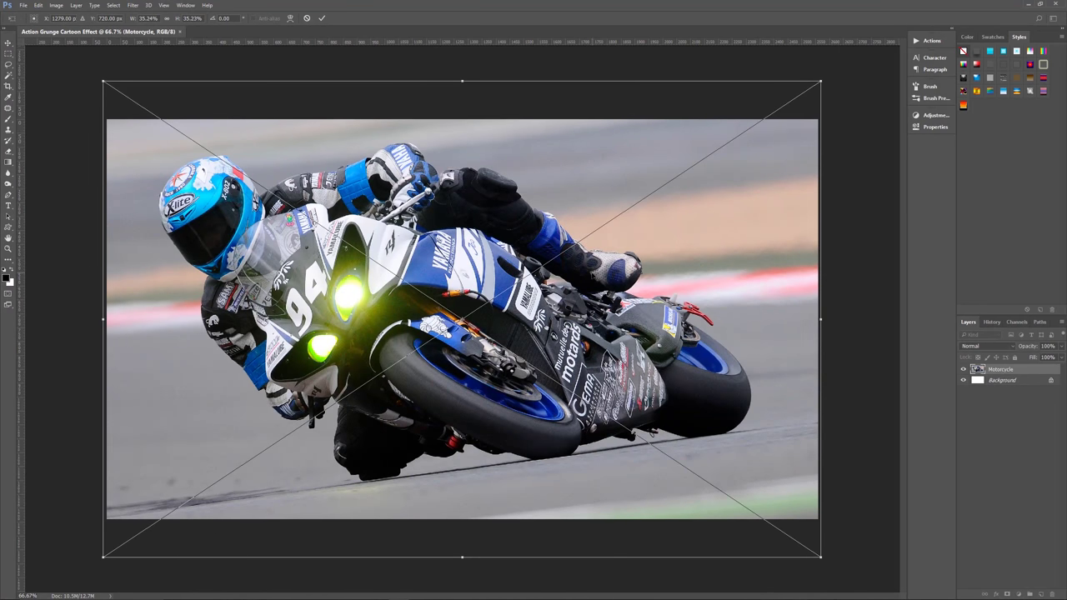
pyautogui.press('Return')
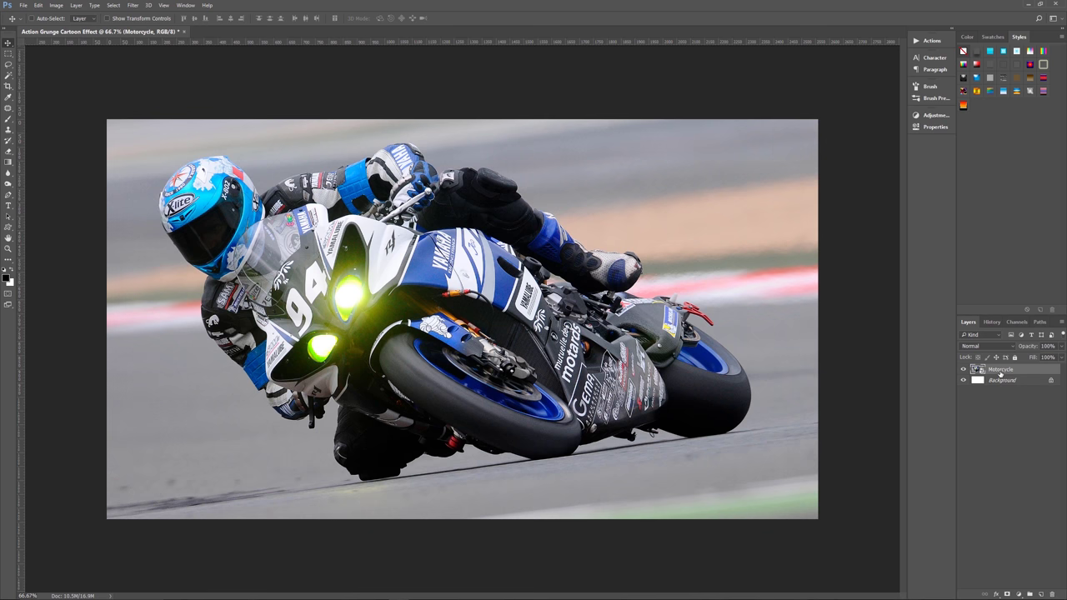
# Step: Rename the Motorcycle layer to 'Original'
pyautogui.doubleClick(1000, 371)
pyautogui.write('Ori')
pyautogui.write('ginal')
pyautogui.press('Return')
# Step: Duplicate the Original layer three times and hide the Original layer
pyautogui.hotkey('ctrl', 'j')
pyautogui.hotkey('ctrl', 'j')
pyautogui.hotkey('ctrl', 'j')
pyautogui.press('ctrl')
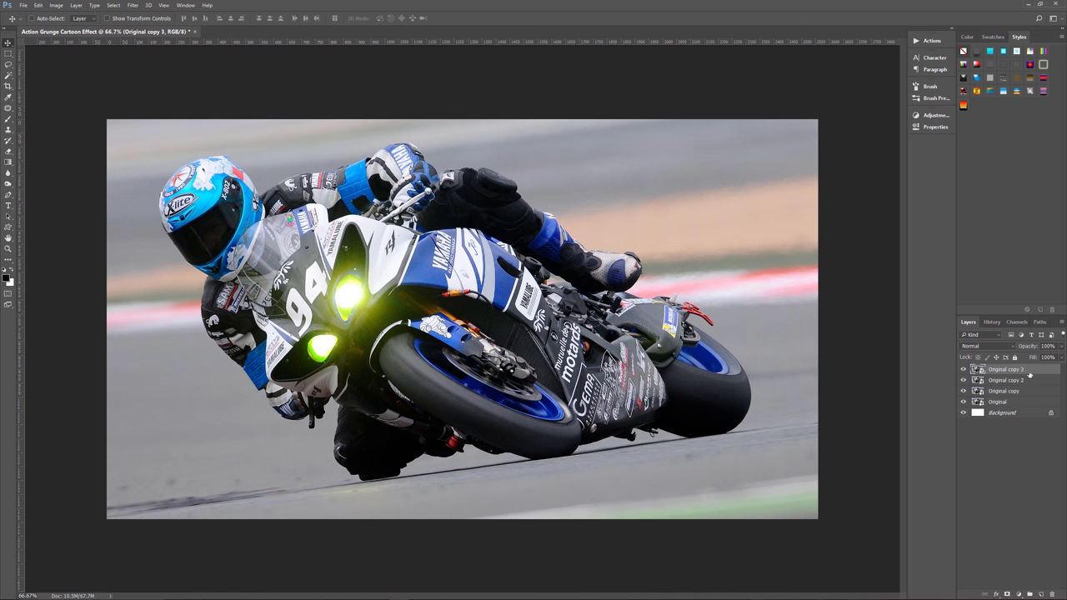
pyautogui.click(964, 403)
# Step: Rename the copies Fuzzy Blur, Crosshatch and Outline, select Fuzzy Blur, and hide Outline
pyautogui.doubleClick(998, 392)
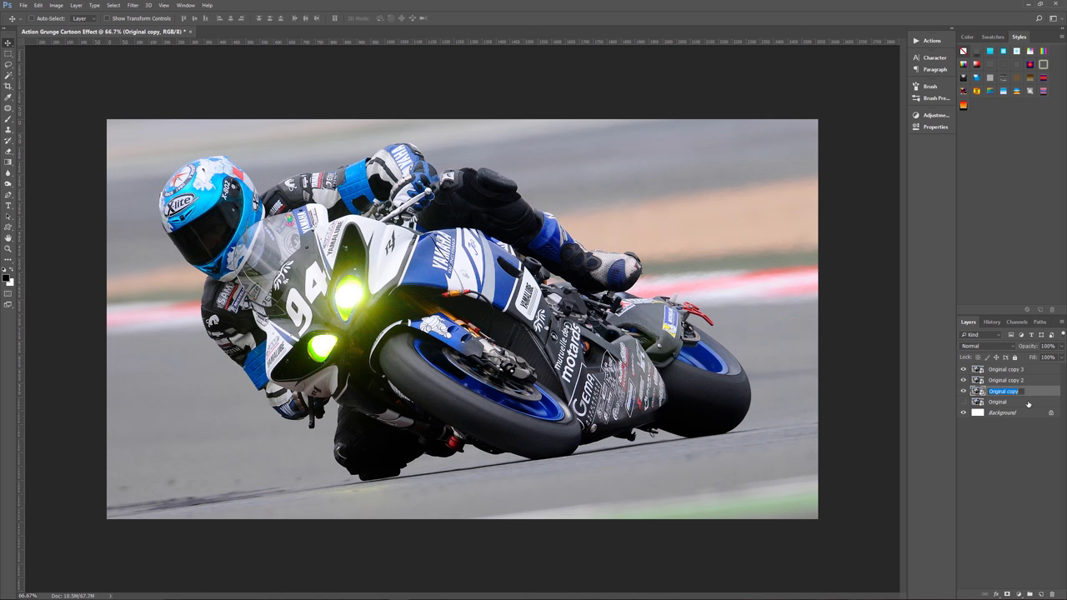
pyautogui.write('Fuzzy Blur')
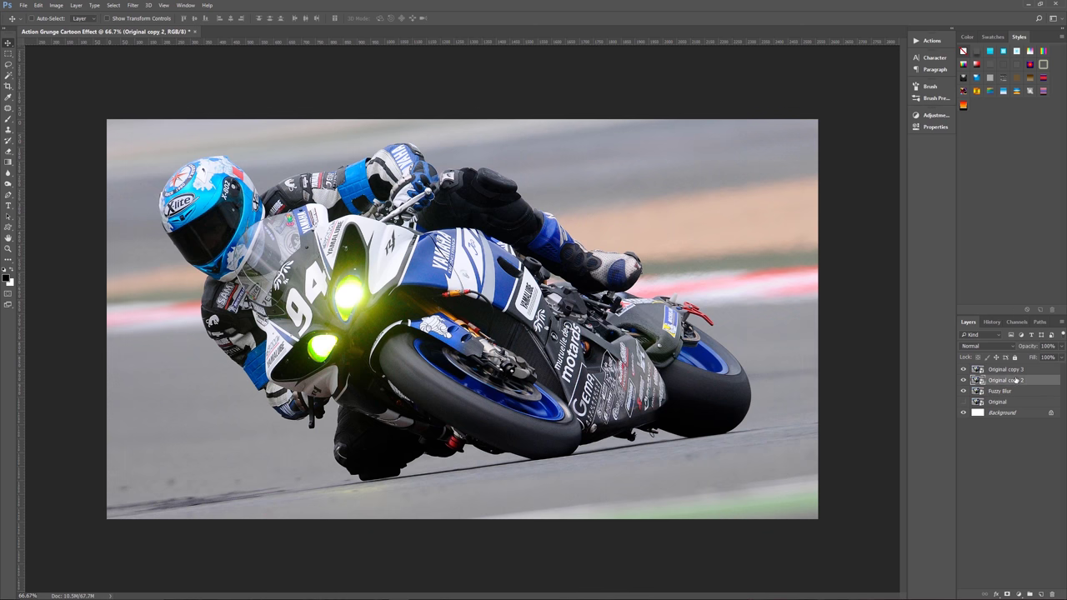
pyautogui.doubleClick(1017, 380)
pyautogui.write('Crosshatch')
pyautogui.doubleClick(1009, 369)
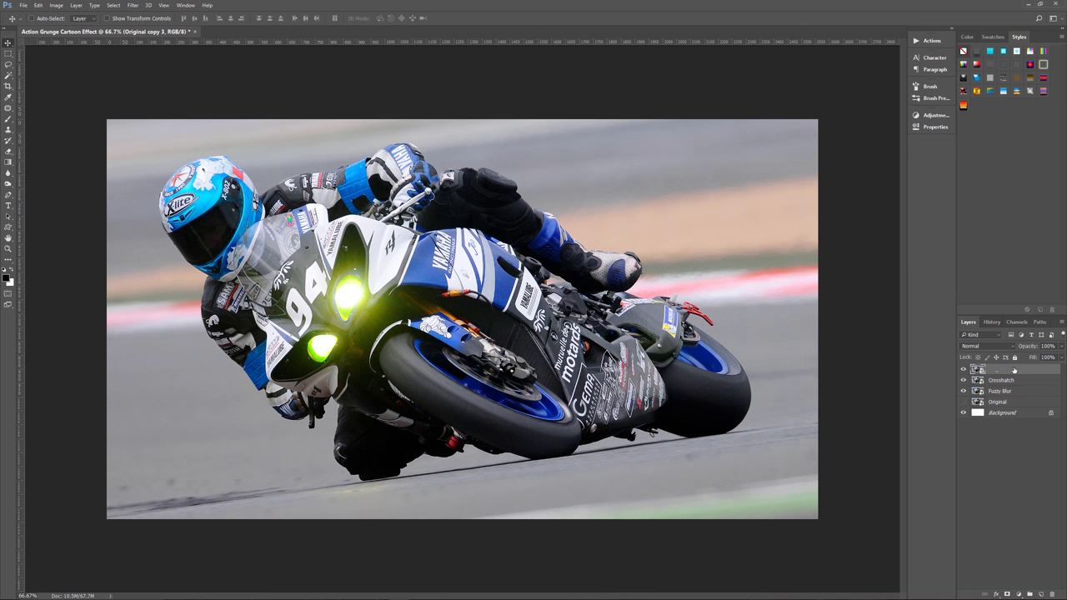
pyautogui.write('Outline')
pyautogui.press('Return')
pyautogui.click(1032, 397)
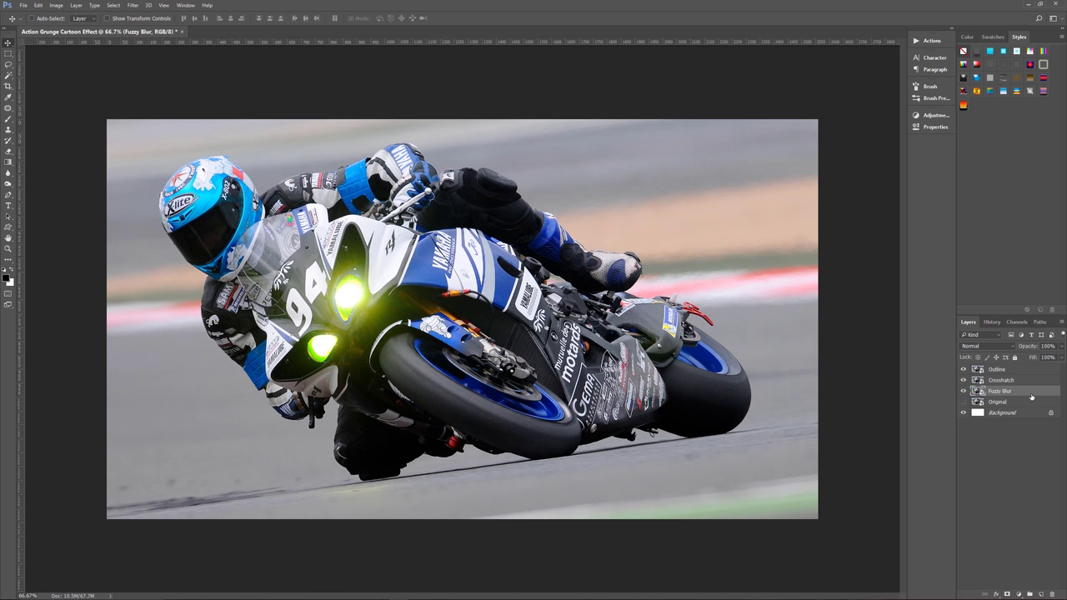
pyautogui.click(964, 371)
# Step: Apply a Gaussian Blur of about 10 pixels radius to the Fuzzy Blur layer
pyautogui.click(133, 5)
pyautogui.moveTo(150, 96)
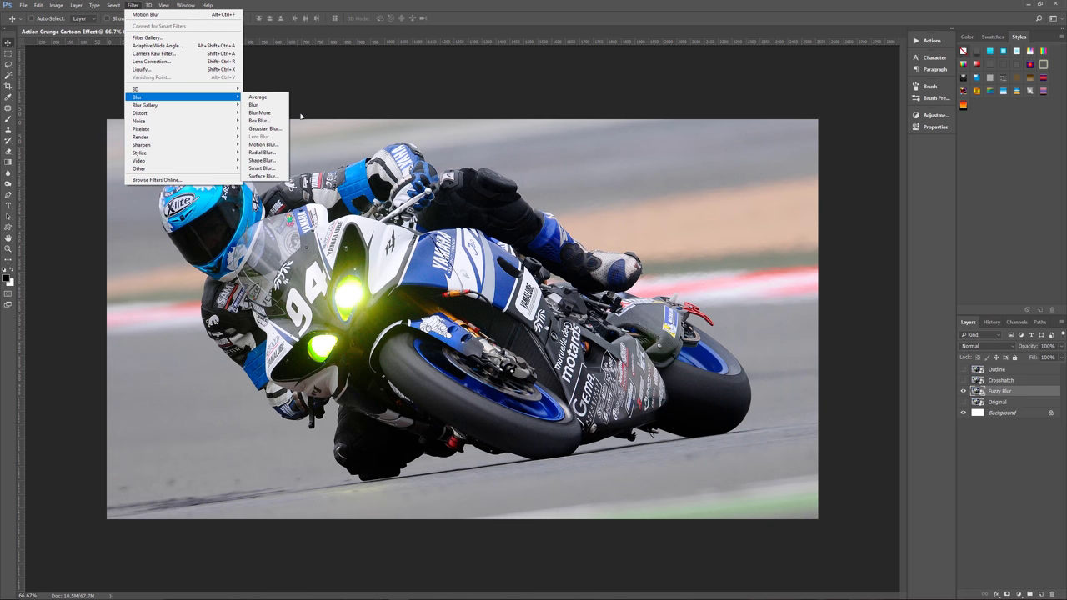
pyautogui.click(266, 129)
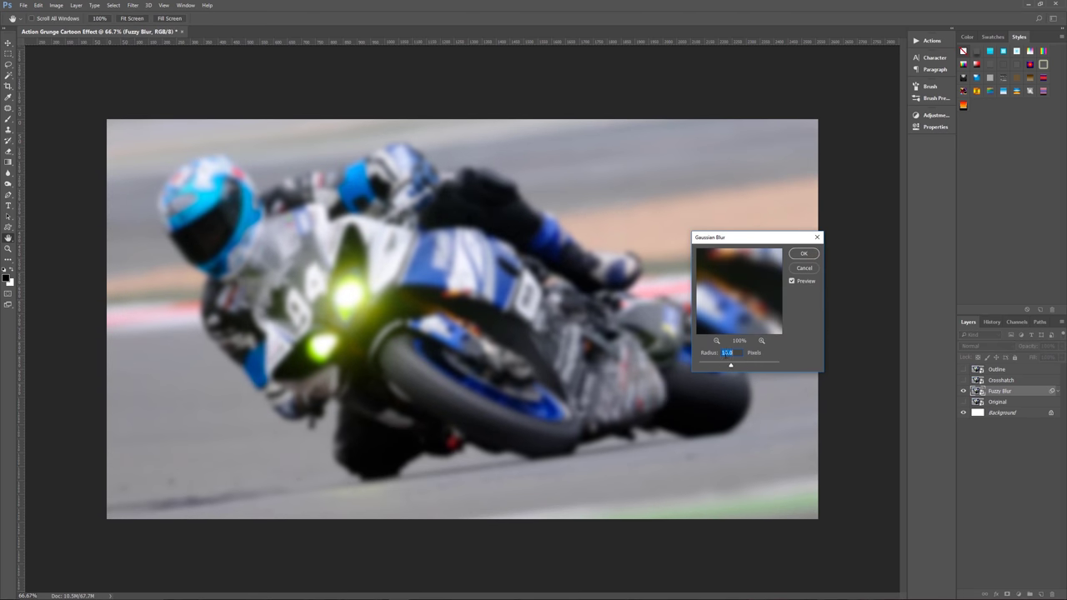
pyautogui.press('Up')
pyautogui.click(810, 255)
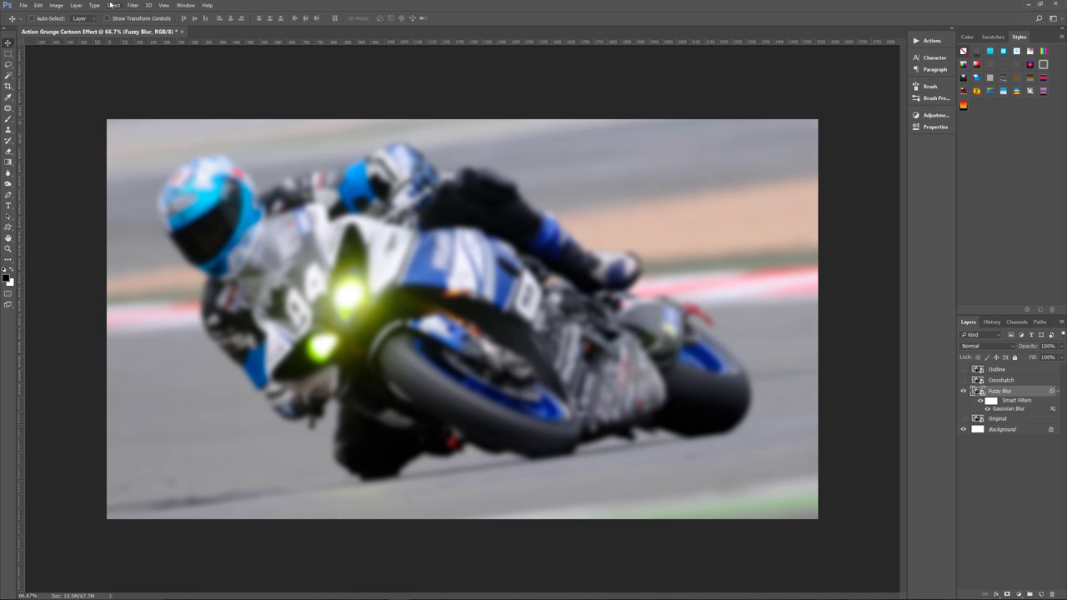
pyautogui.click(137, 7)
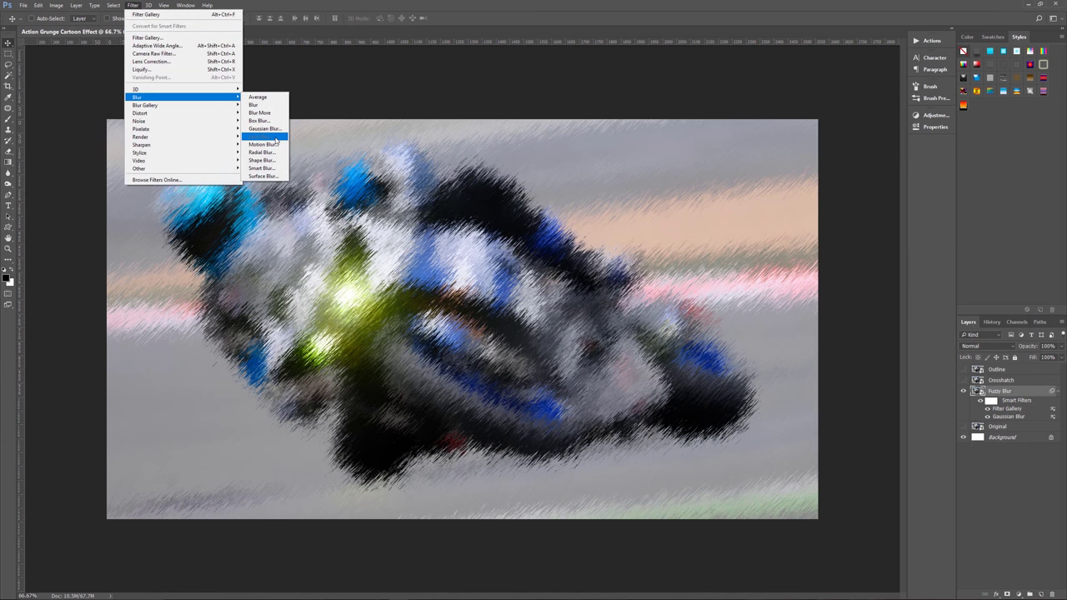
# Step: Add a Motion Blur at 45° angle and 15 pixels distance to the Fuzzy Blur layer
pyautogui.click(266, 144)
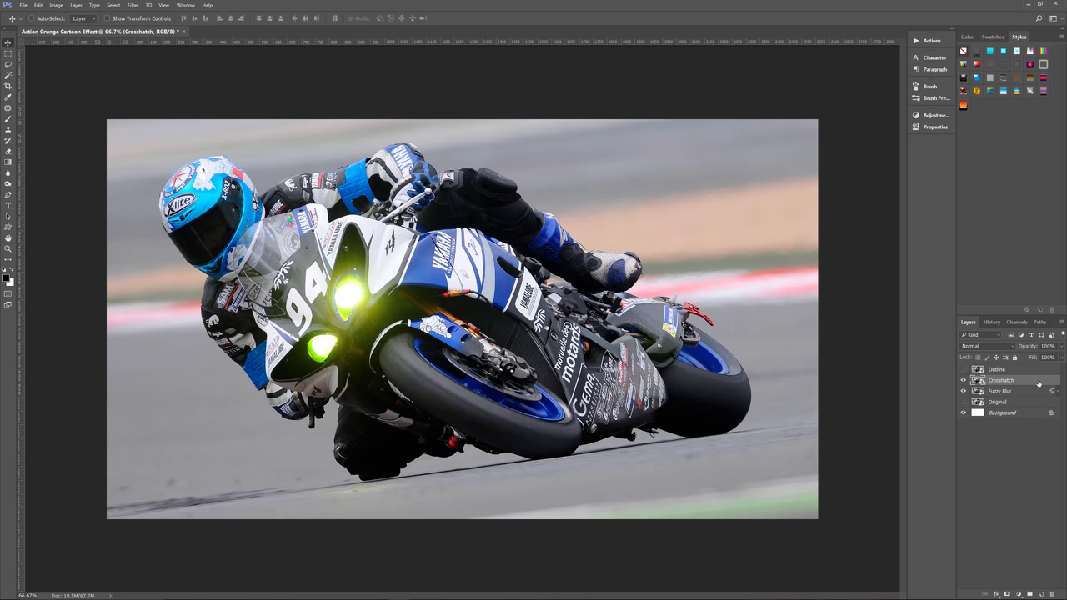
# Step: Set the Crosshatch layer to Overlay blend mode at 50% opacity
pyautogui.click(988, 345)
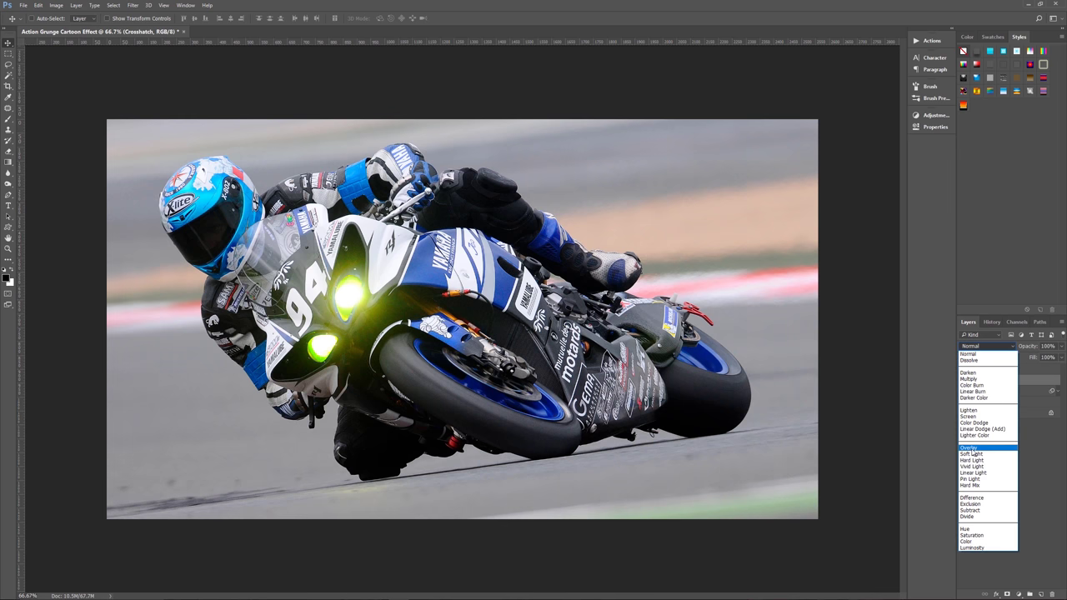
pyautogui.click(971, 448)
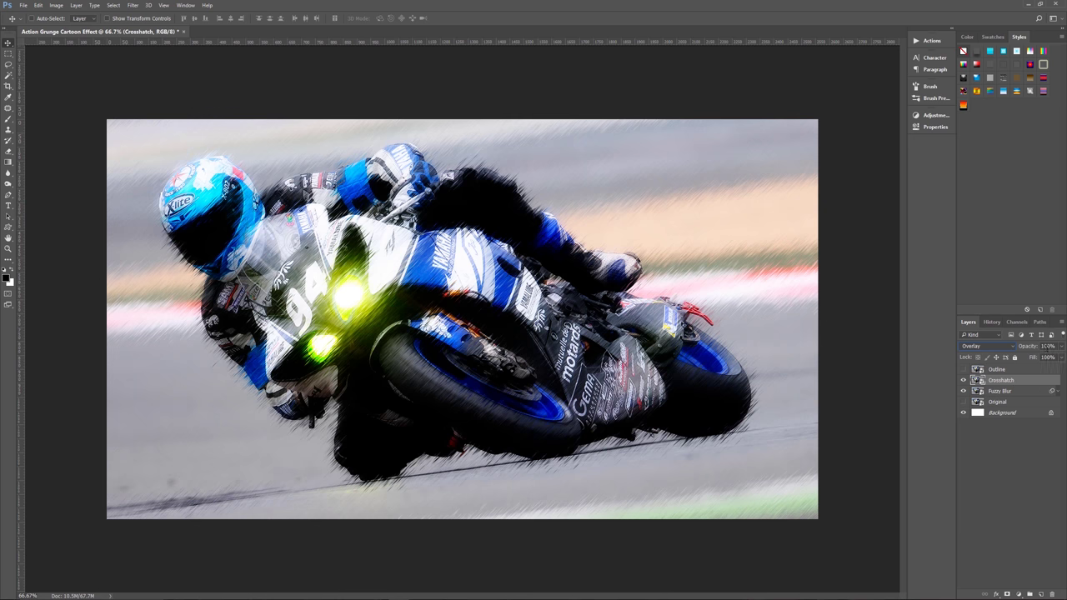
pyautogui.click(1037, 346)
pyautogui.write('50')
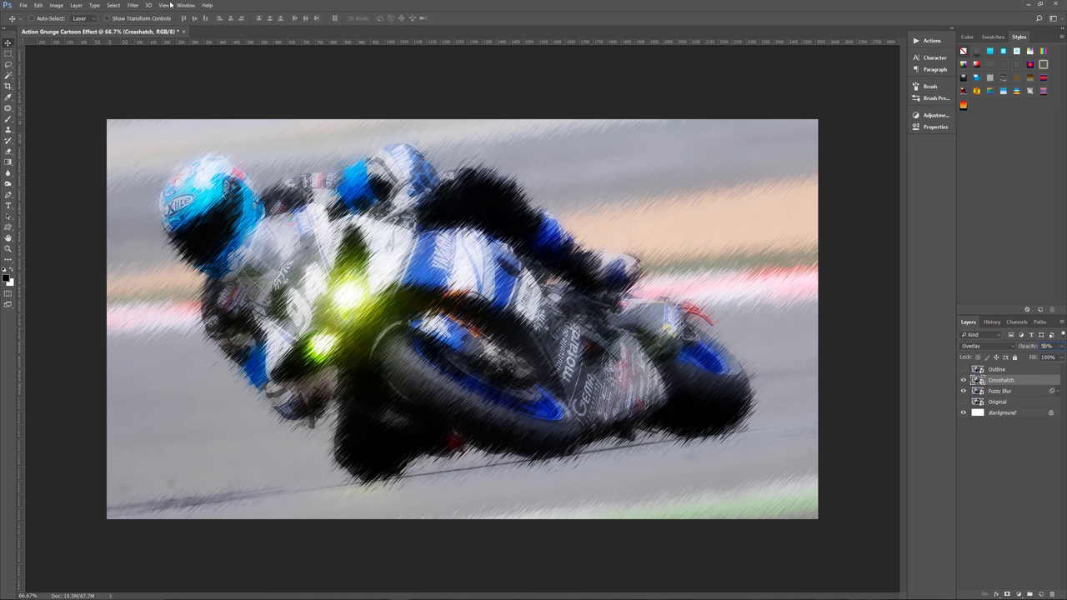
pyautogui.click(136, 4)
pyautogui.click(158, 38)
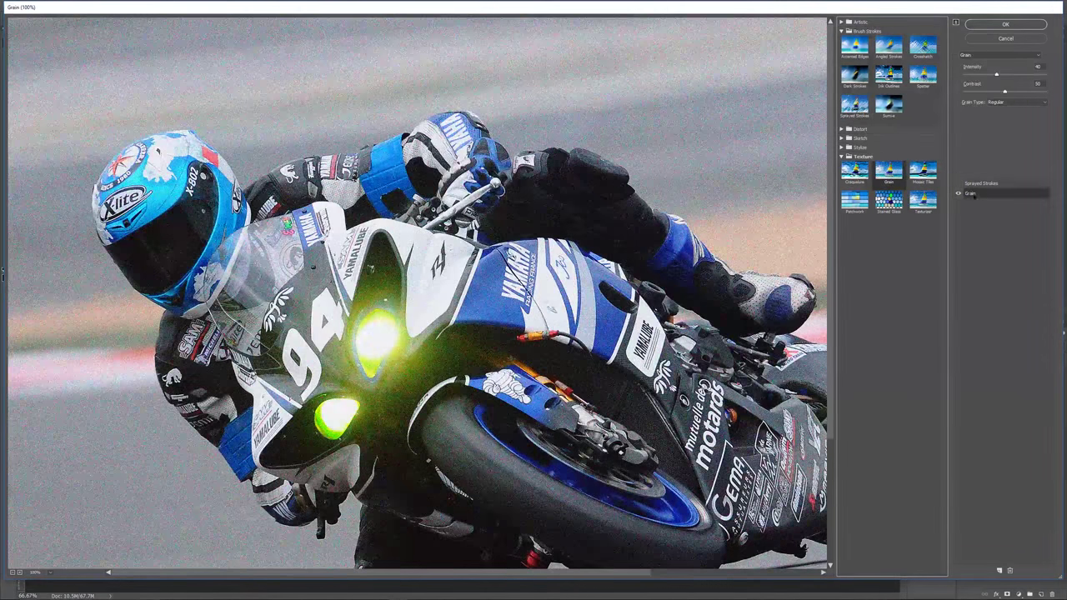
# Step: Set Grain to Speckle type with intensity 25 and contrast 15, and re-enable Sprayed Strokes
pyautogui.click(1038, 67)
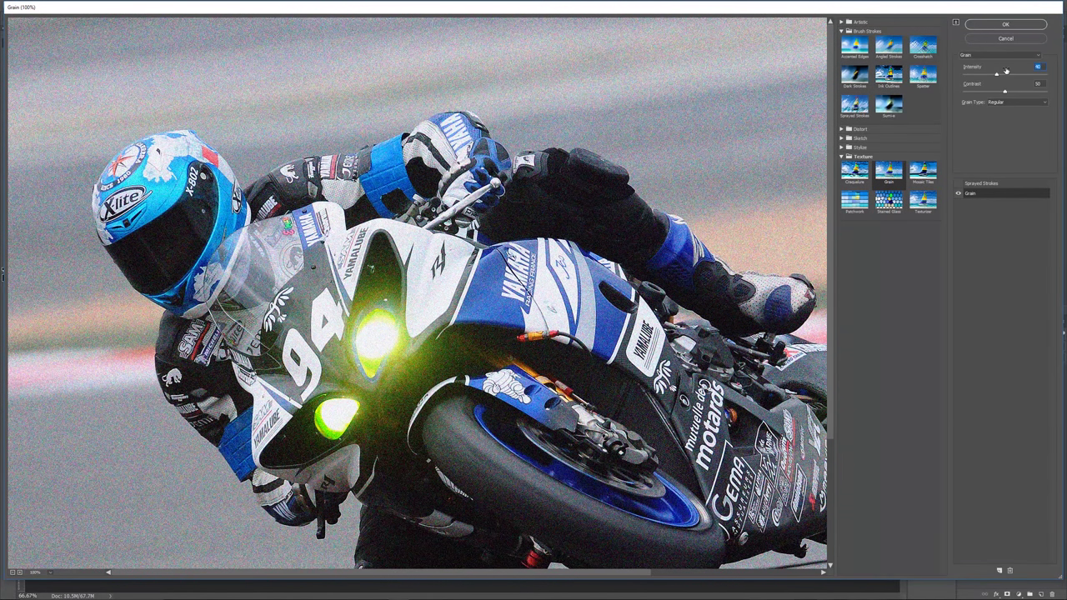
pyautogui.write('25')
pyautogui.press('Tab')
pyautogui.write('15')
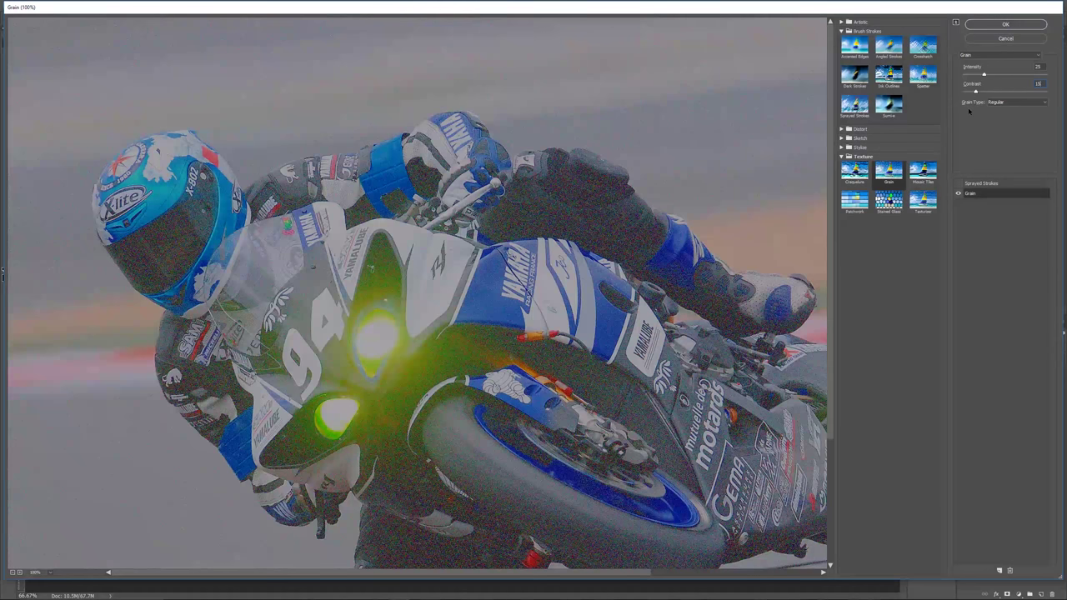
pyautogui.click(1003, 103)
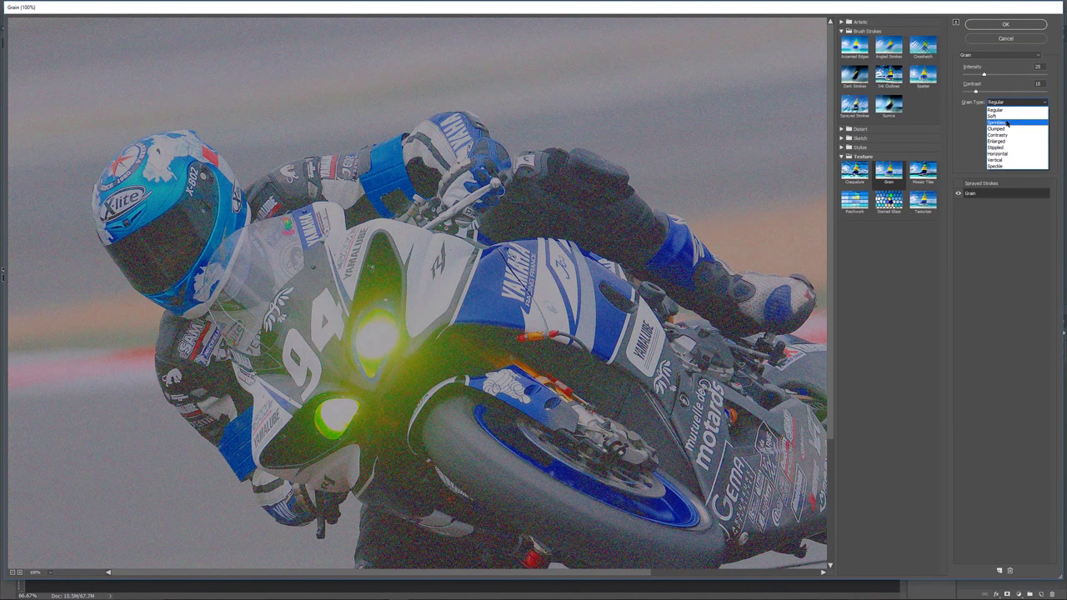
pyautogui.click(1003, 166)
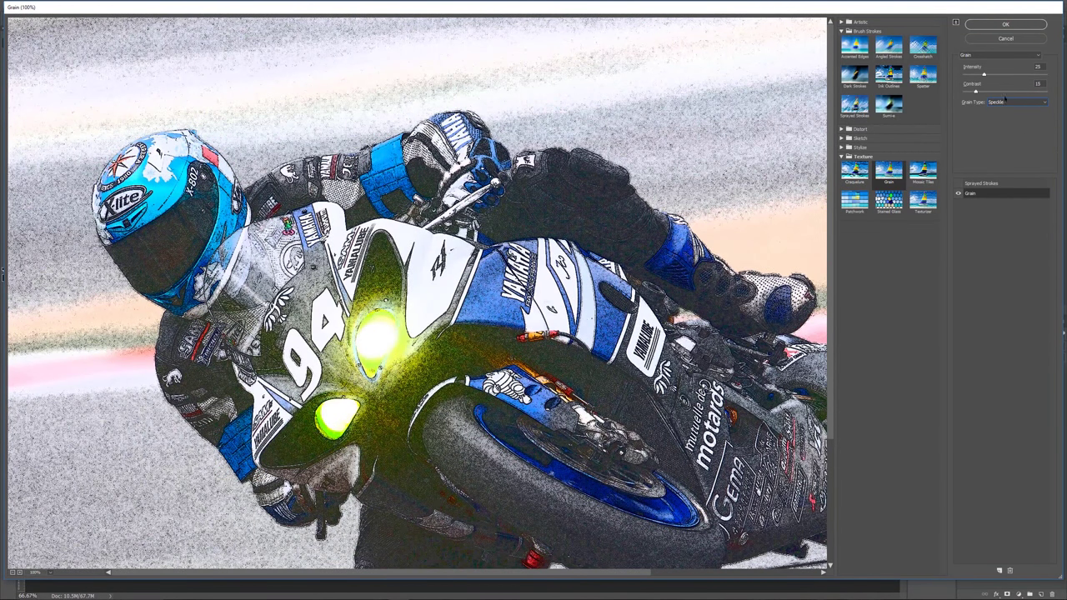
pyautogui.click(977, 184)
pyautogui.click(959, 183)
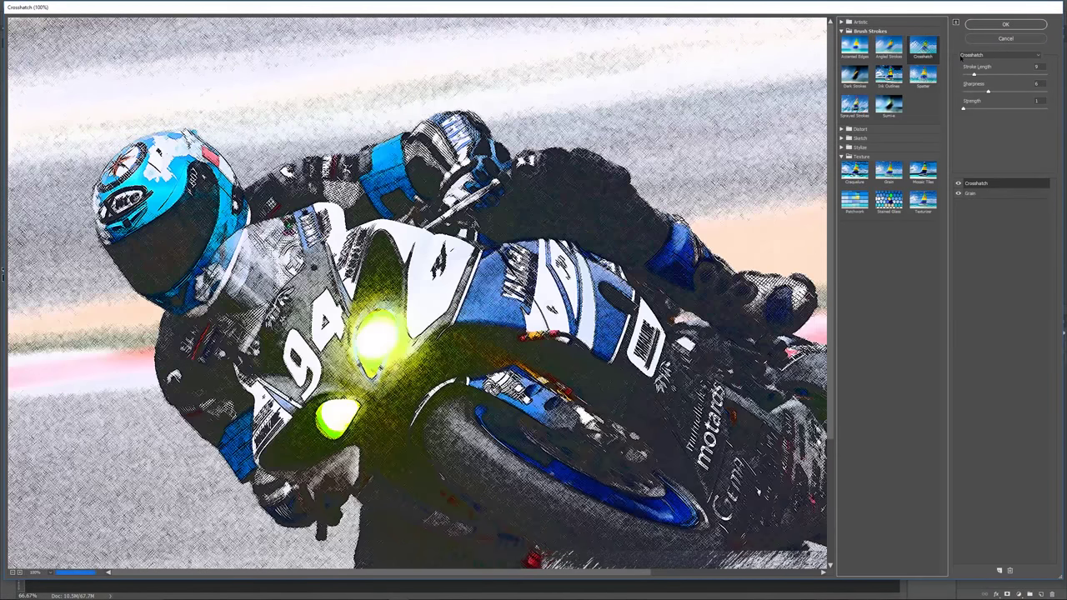
# Step: Give the Crosshatch effect stroke length 10 and sharpness 20
pyautogui.click(1015, 67)
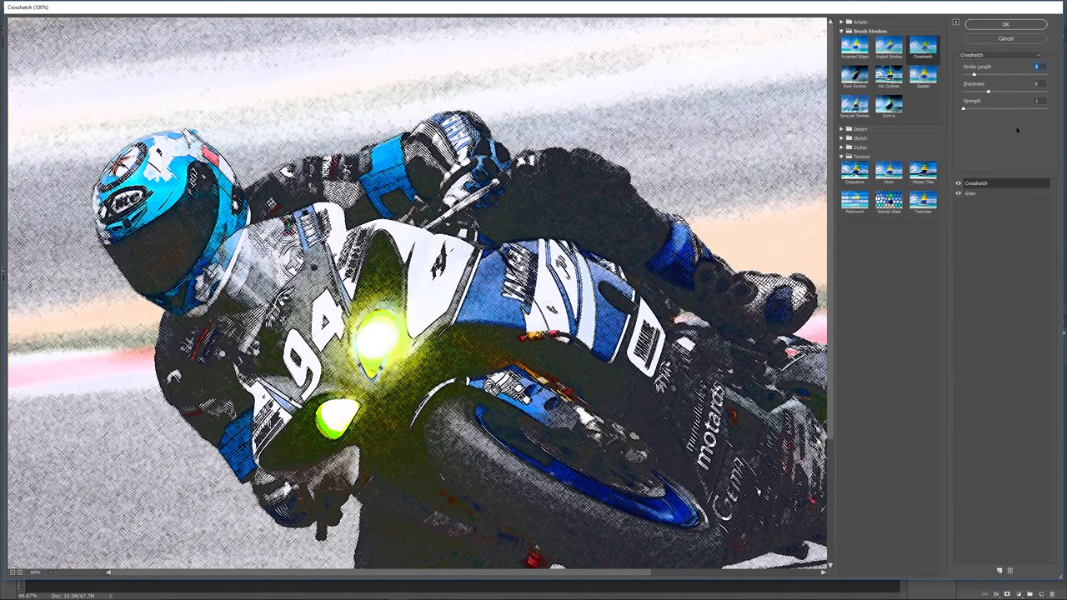
pyautogui.write('10')
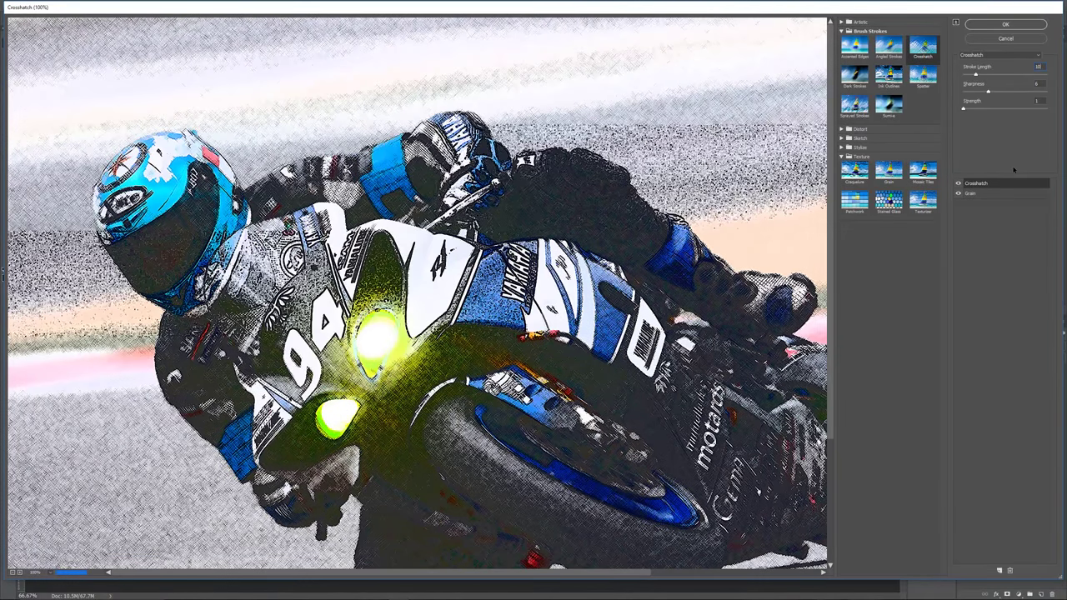
pyautogui.press('Tab')
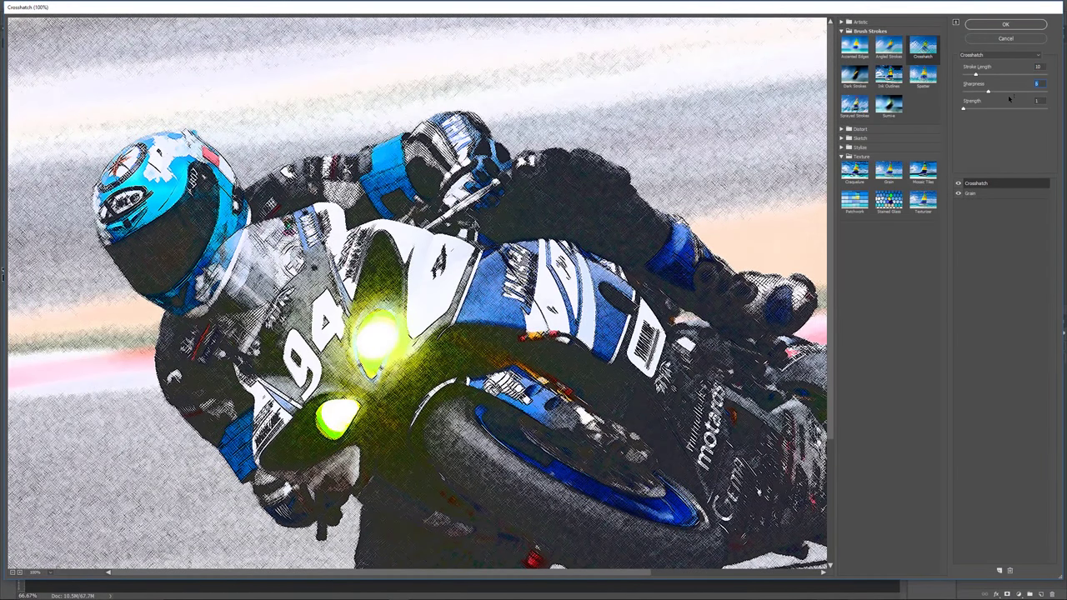
pyautogui.write('20')
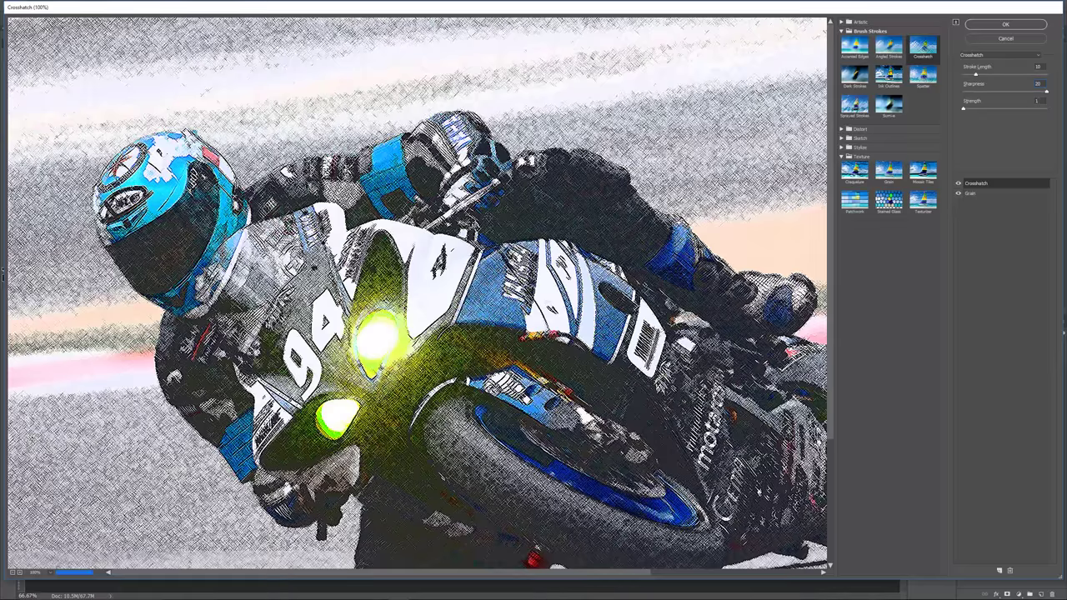
pyautogui.press('Tab')
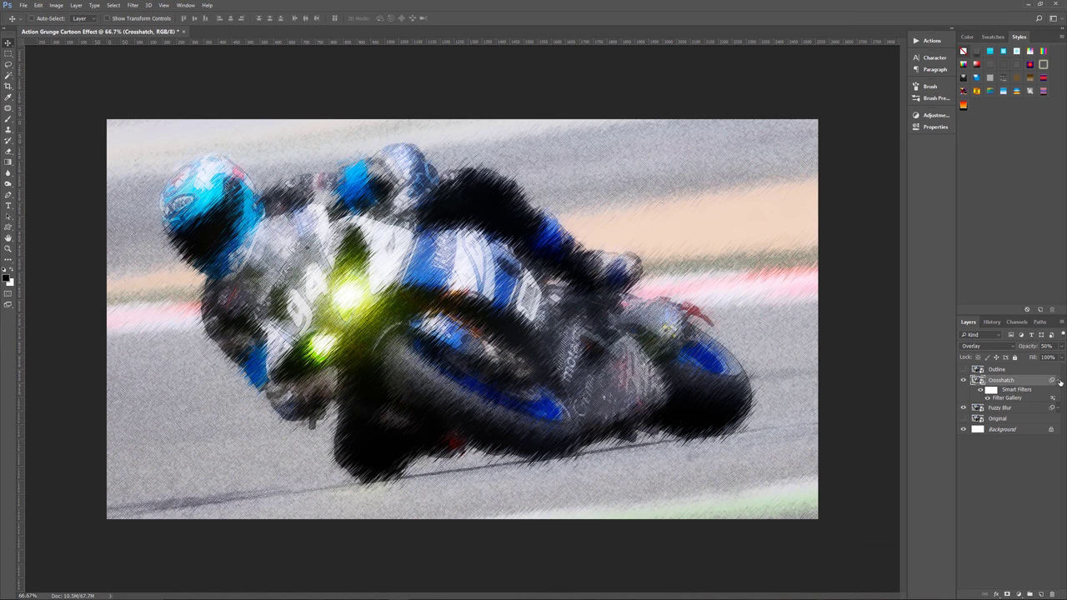
# Step: Select the Outline layer and make it visible, comparing it hidden and shown
pyautogui.click(1058, 380)
pyautogui.click(1000, 371)
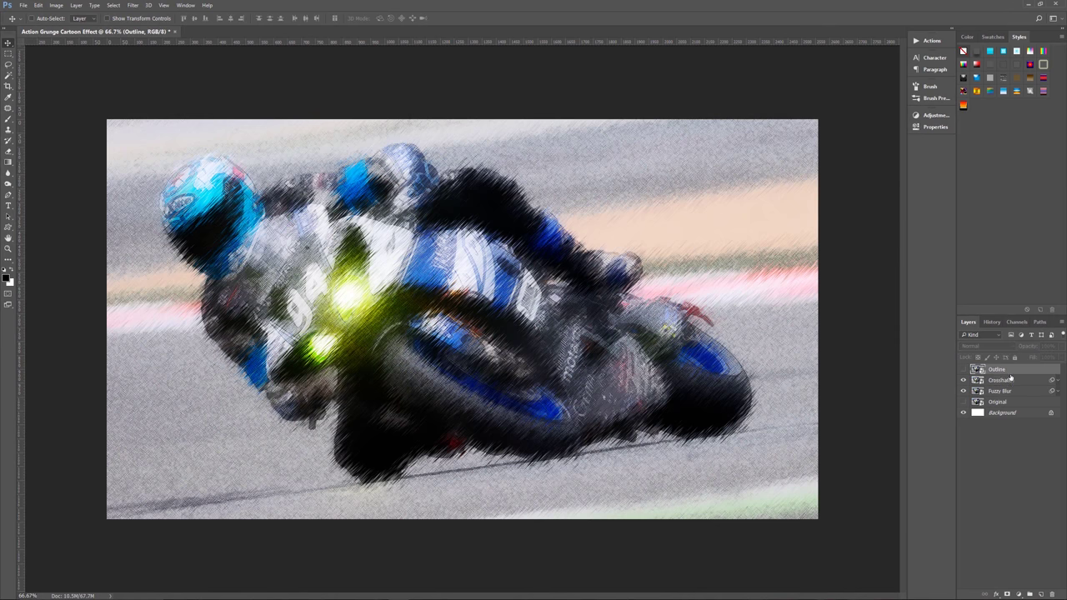
pyautogui.click(964, 370)
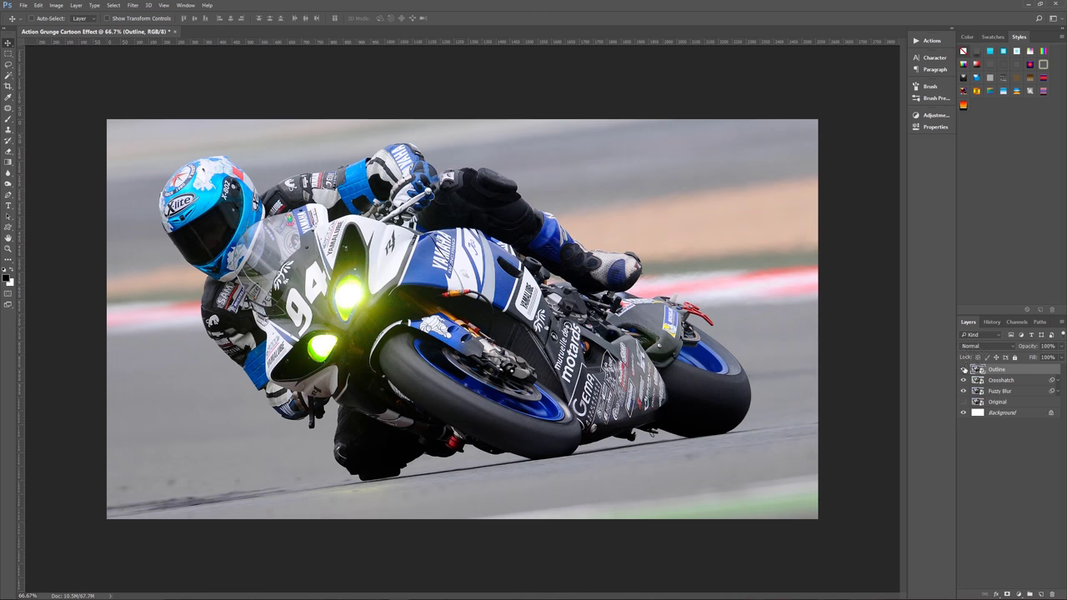
pyautogui.click(964, 370)
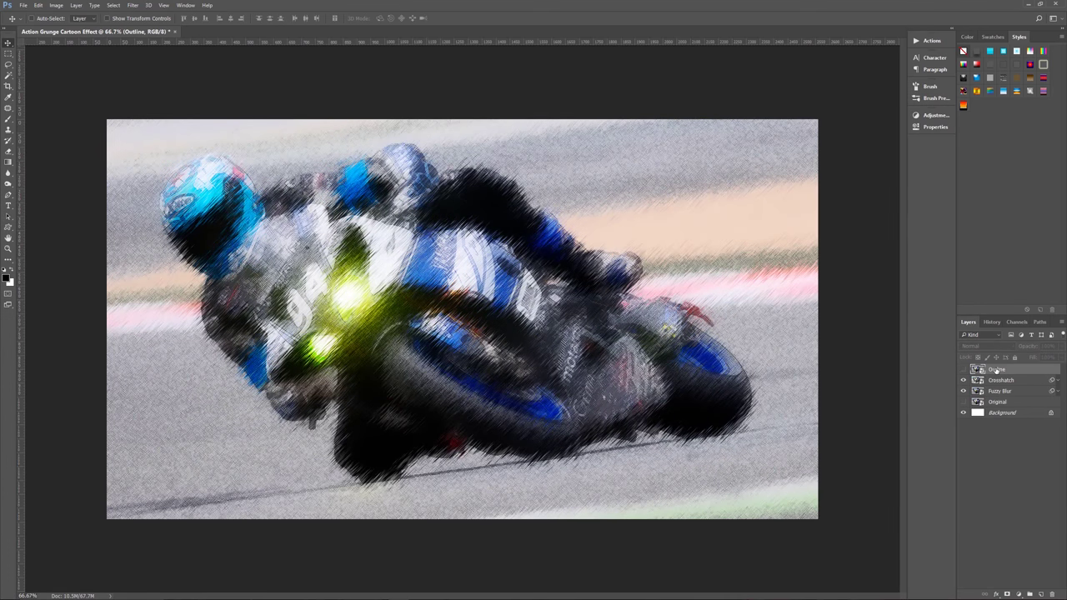
pyautogui.click(964, 370)
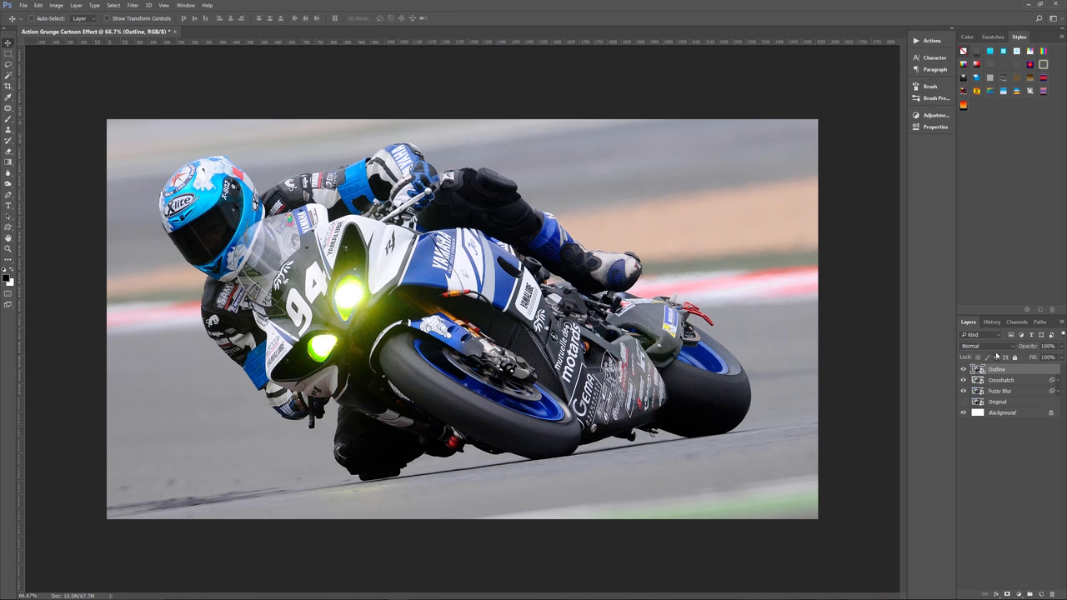
# Step: Set the Outline layer's blend mode to Screen
pyautogui.click(993, 346)
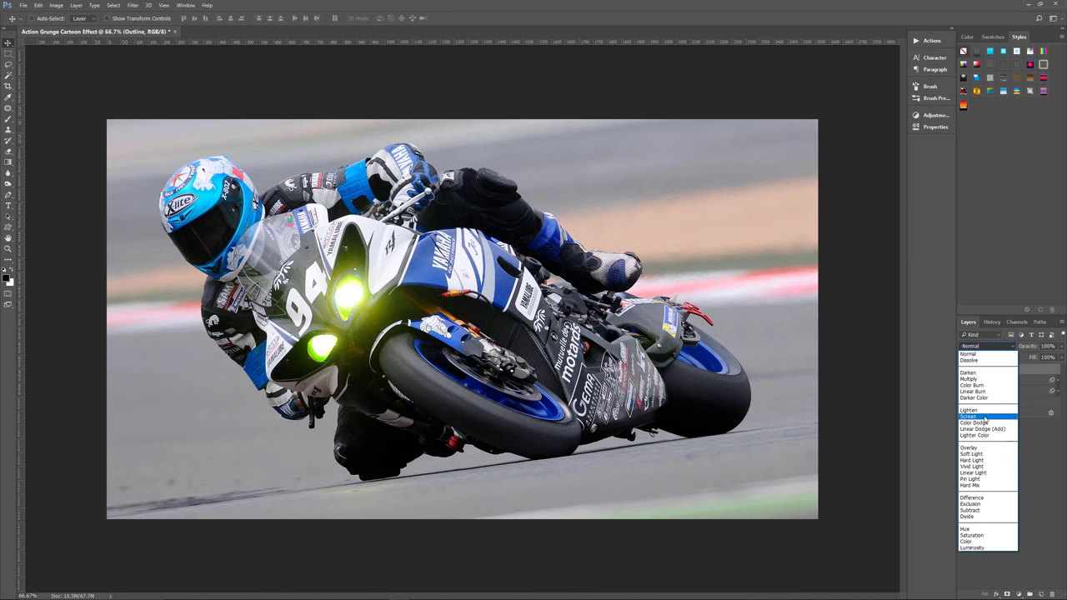
pyautogui.click(979, 416)
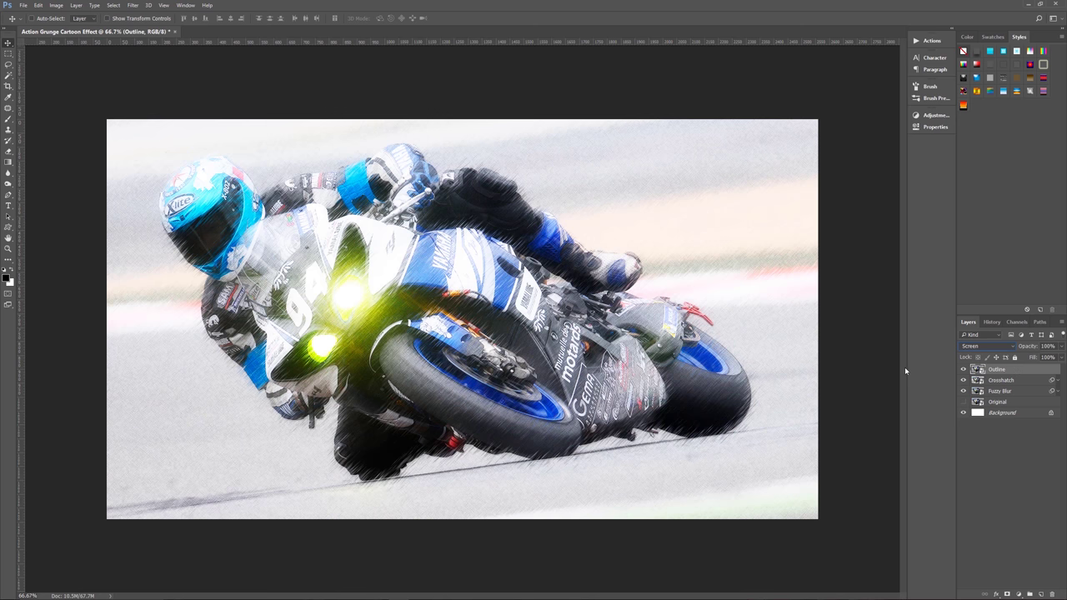
pyautogui.click(134, 5)
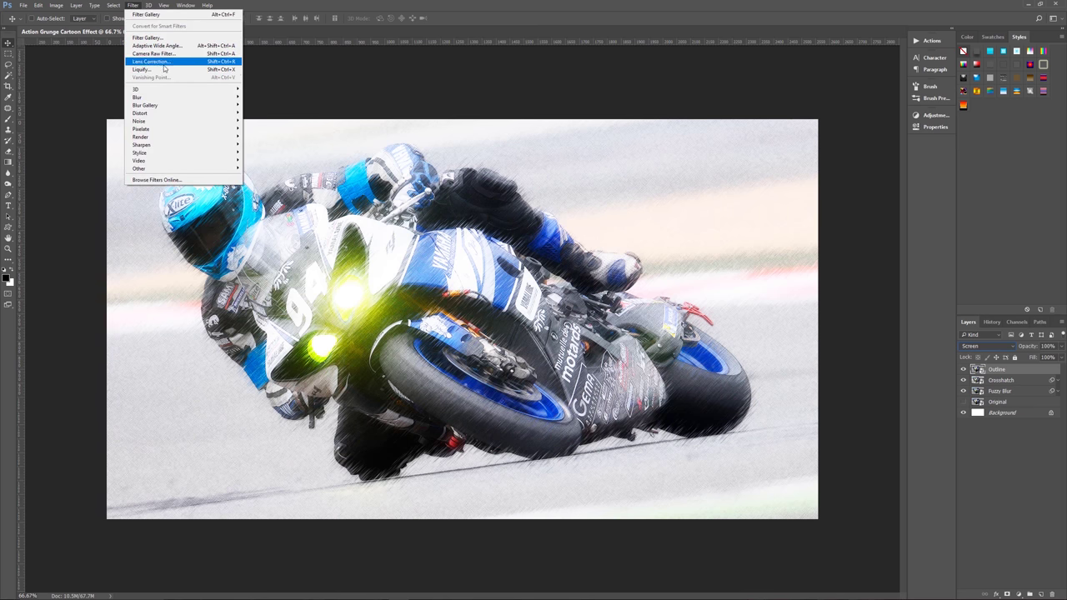
# Step: In Filter Gallery, use Stylize > Glowing Edges and delete the Grain effect from the stack
pyautogui.click(164, 38)
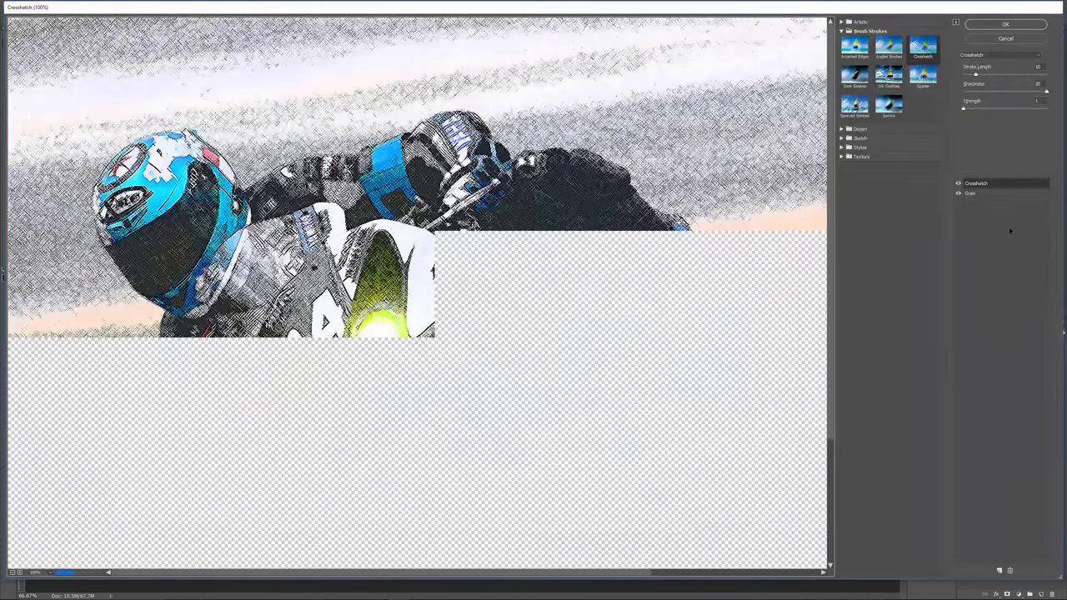
pyautogui.click(842, 31)
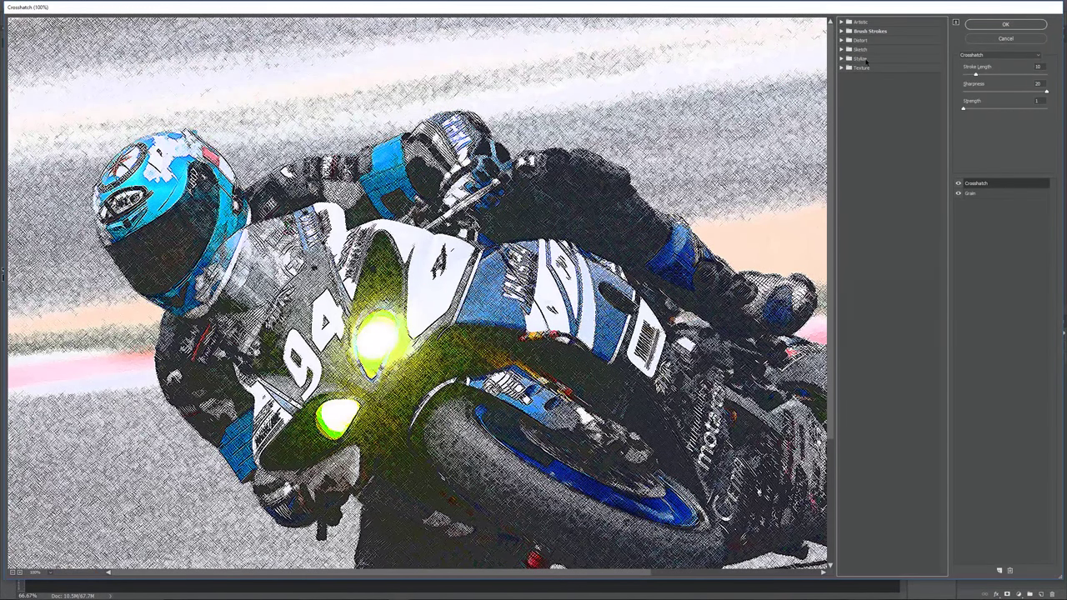
pyautogui.click(842, 58)
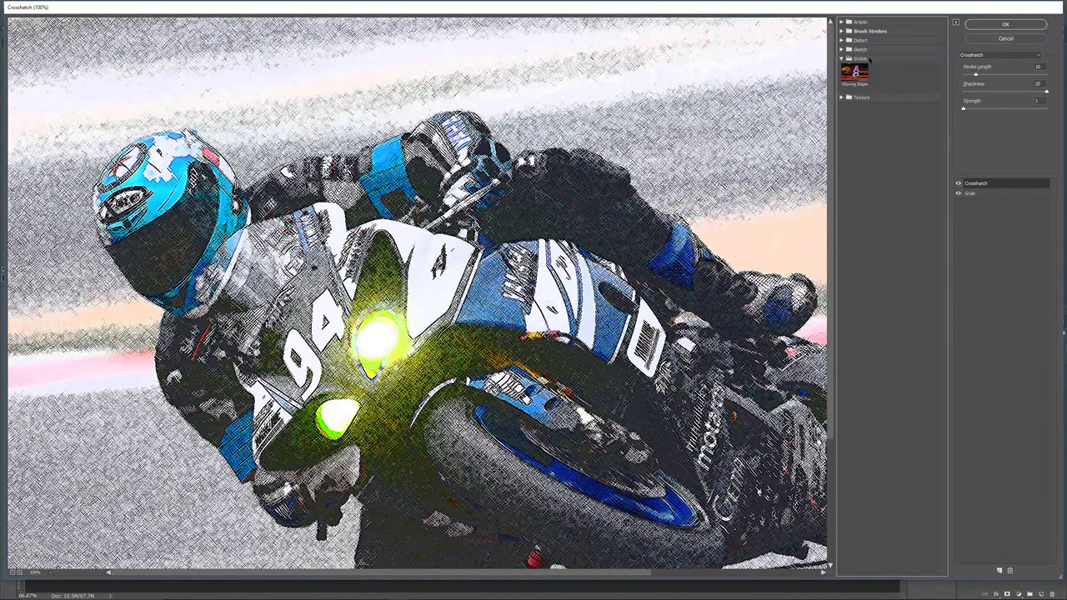
pyautogui.click(854, 74)
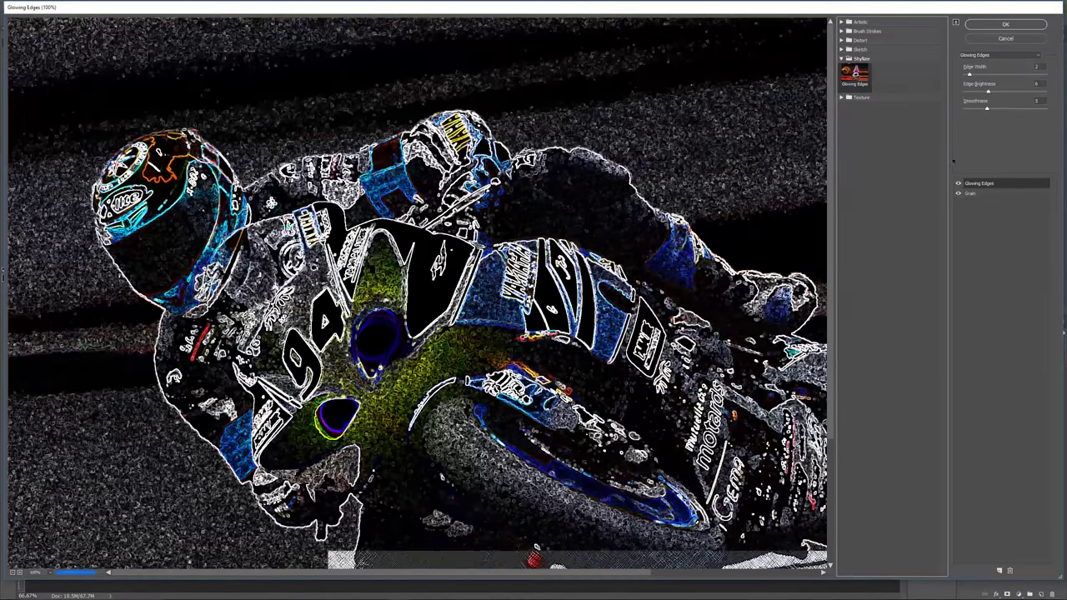
pyautogui.click(996, 194)
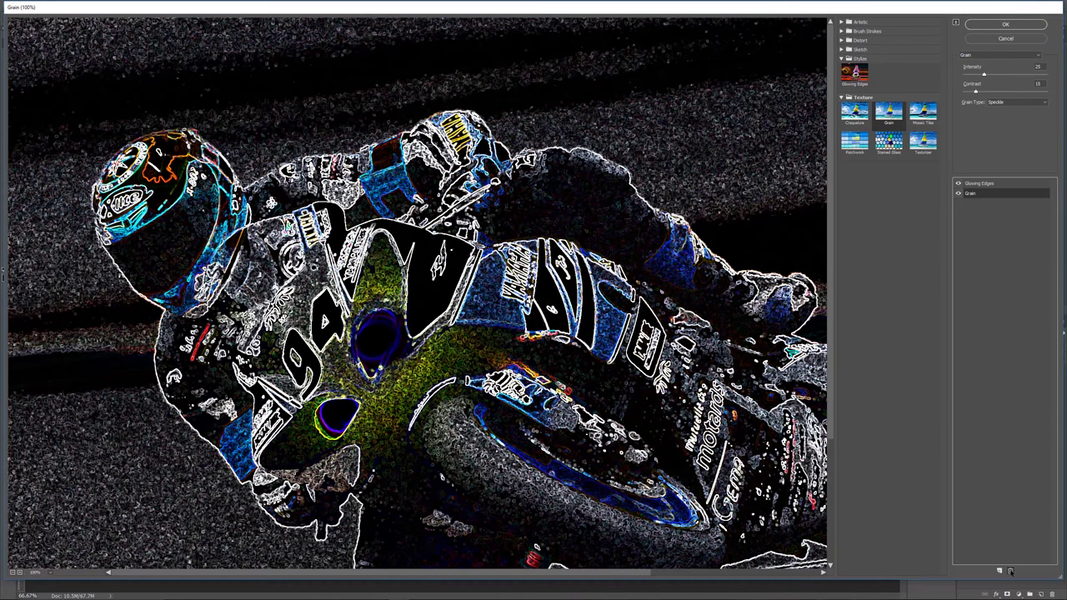
pyautogui.click(1011, 572)
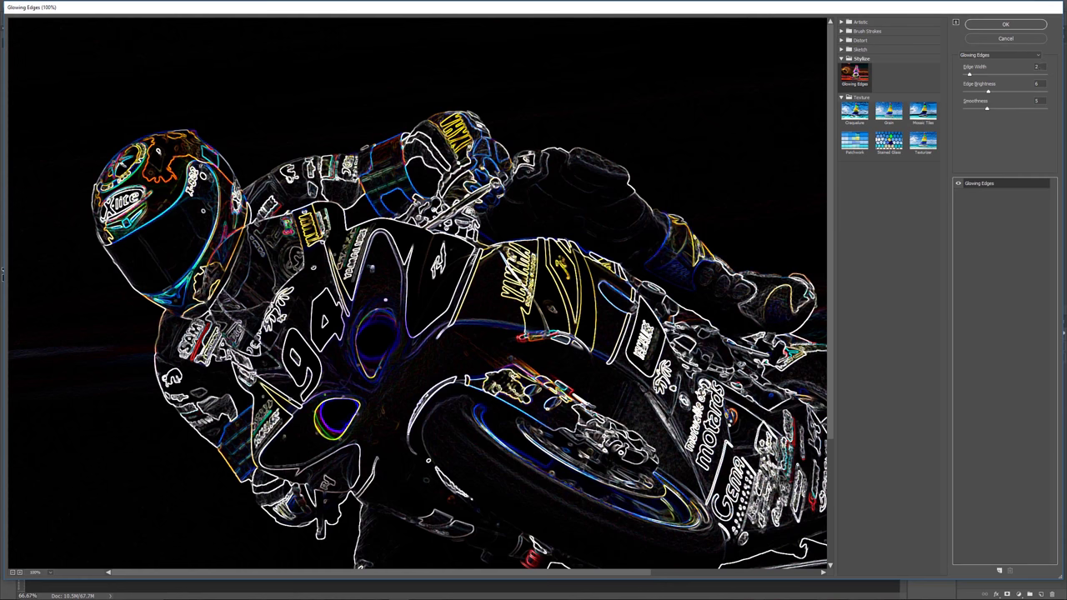
# Step: Raise Glowing Edges Edge Brightness from 5 to 6 and apply it to the Outline layer
pyautogui.click(1035, 68)
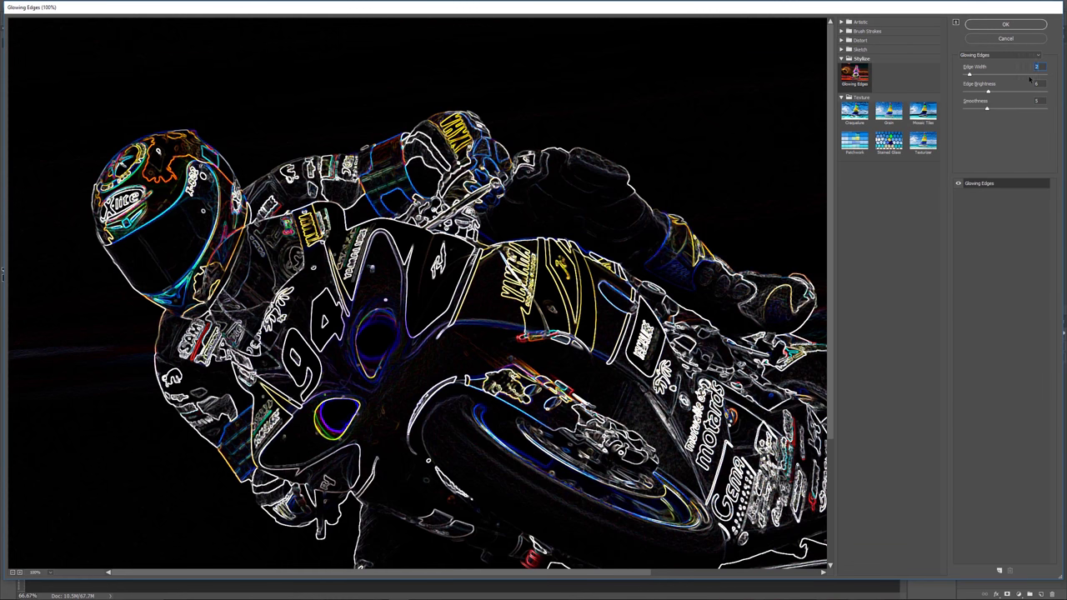
pyautogui.press('Up')
pyautogui.press('Up')
pyautogui.click(1006, 24)
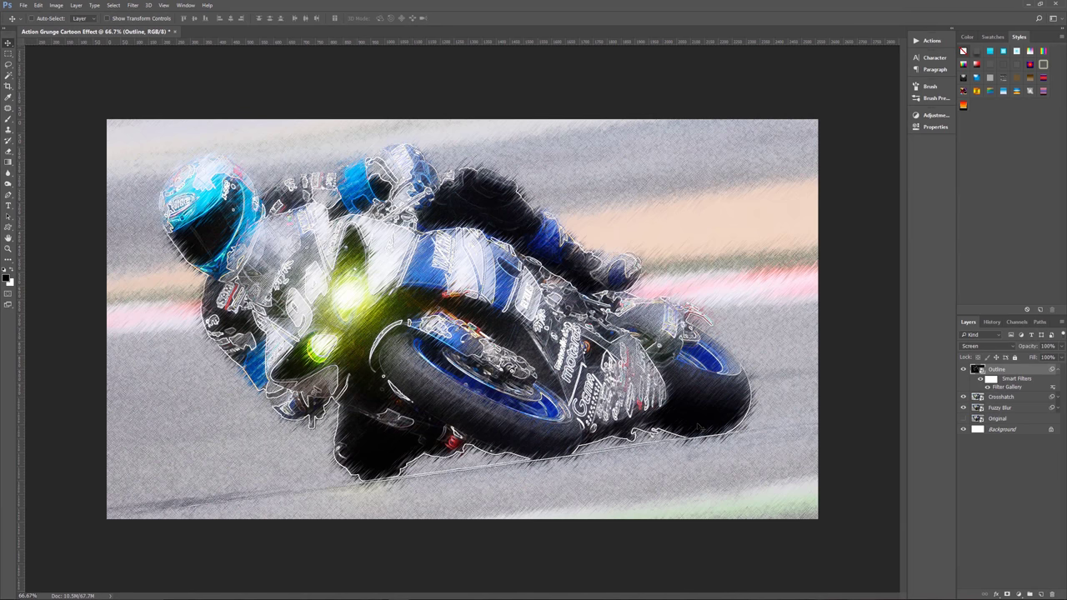
pyautogui.click(1061, 370)
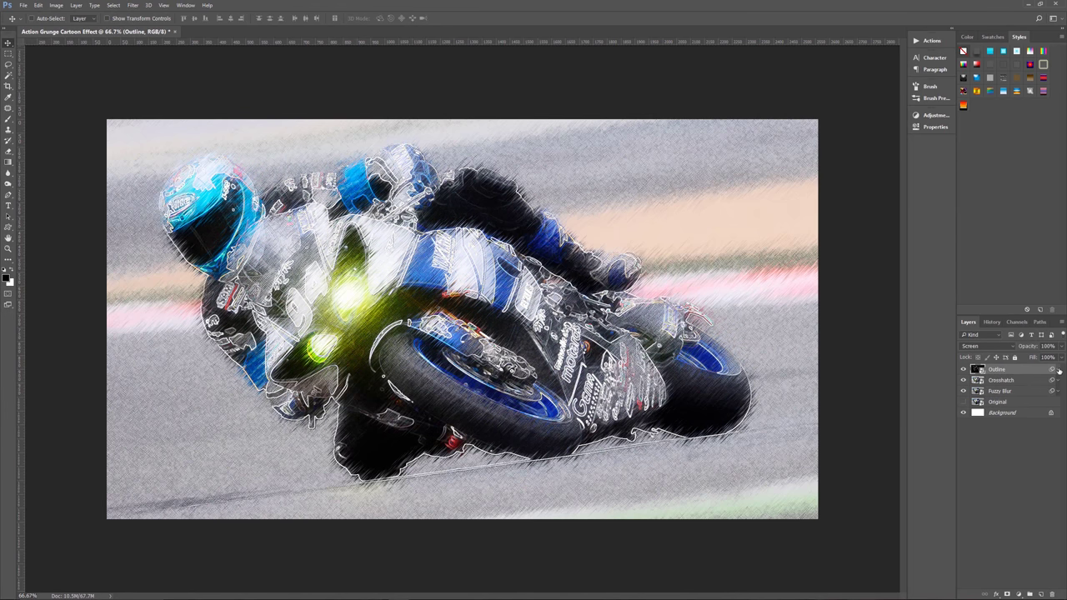
pyautogui.click(1060, 370)
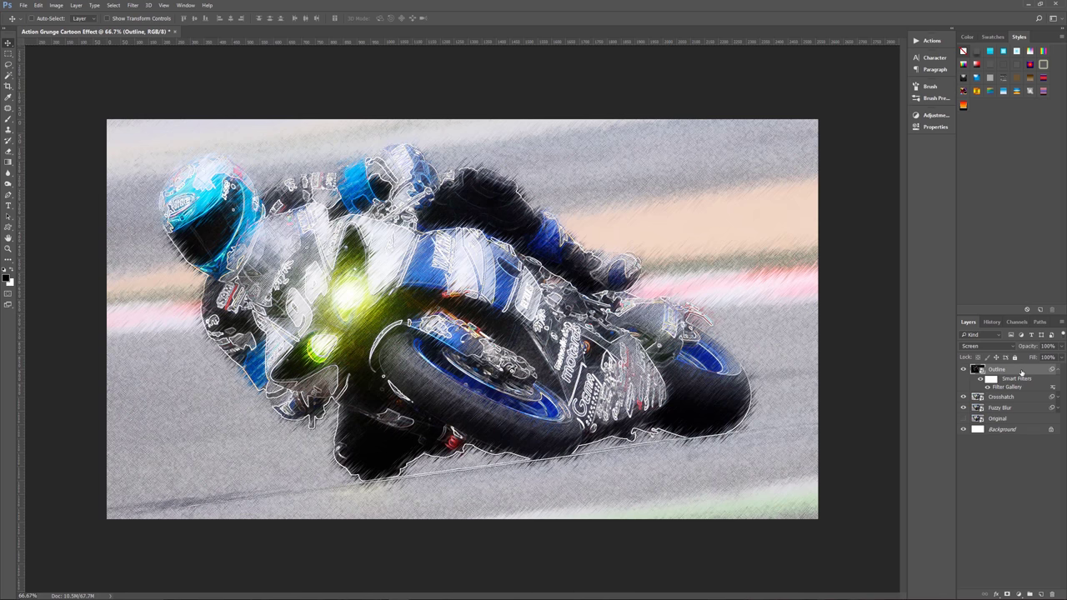
# Step: Invert the Outline layer with Ctrl+I and set its blend mode to Multiply
pyautogui.hotkey('ctrl', 'i')
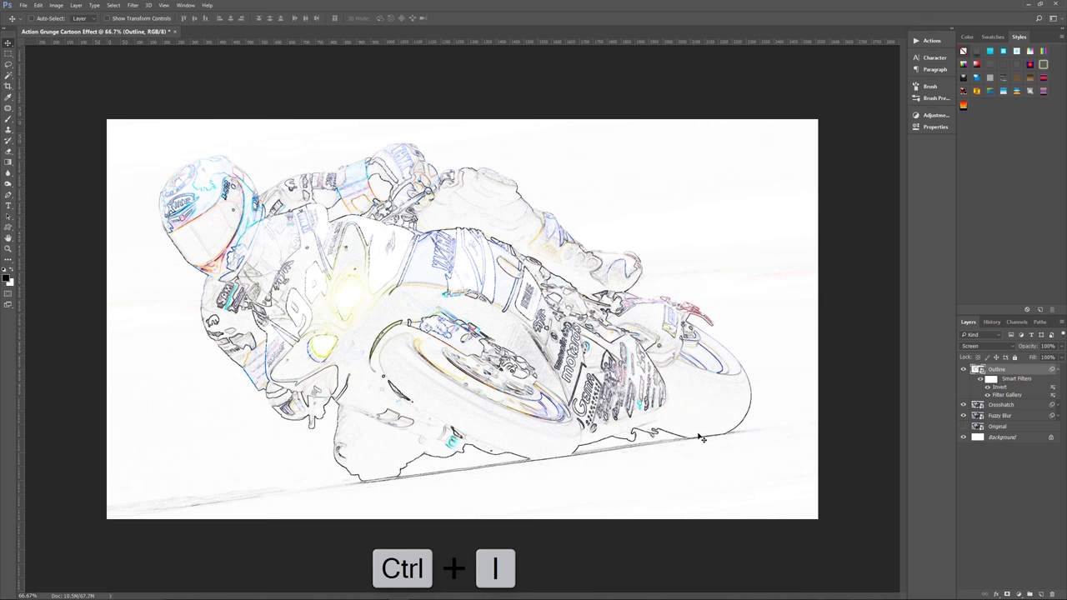
pyautogui.click(992, 346)
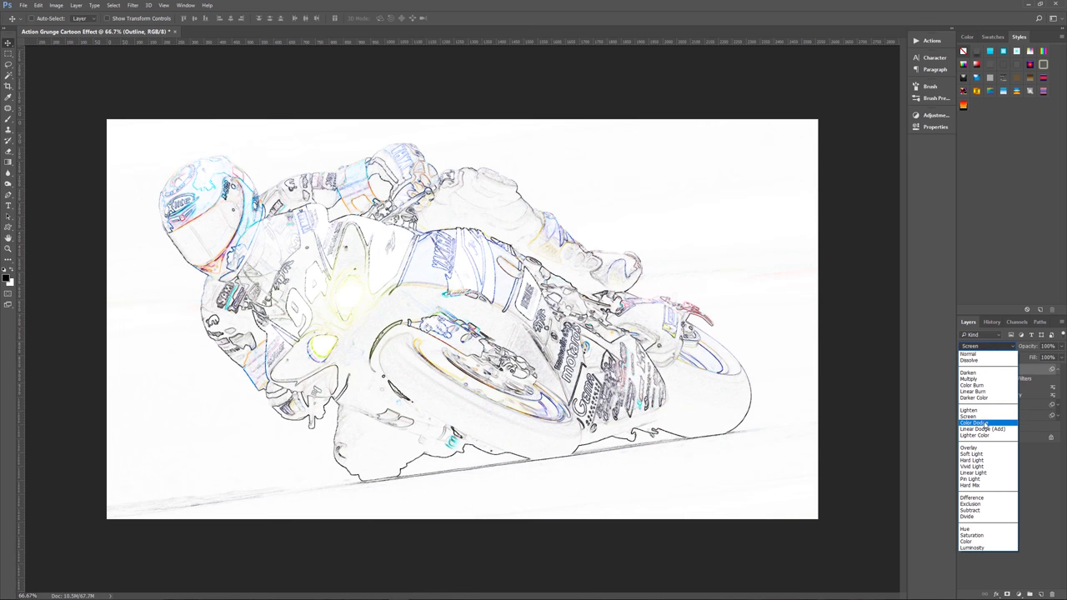
pyautogui.click(983, 380)
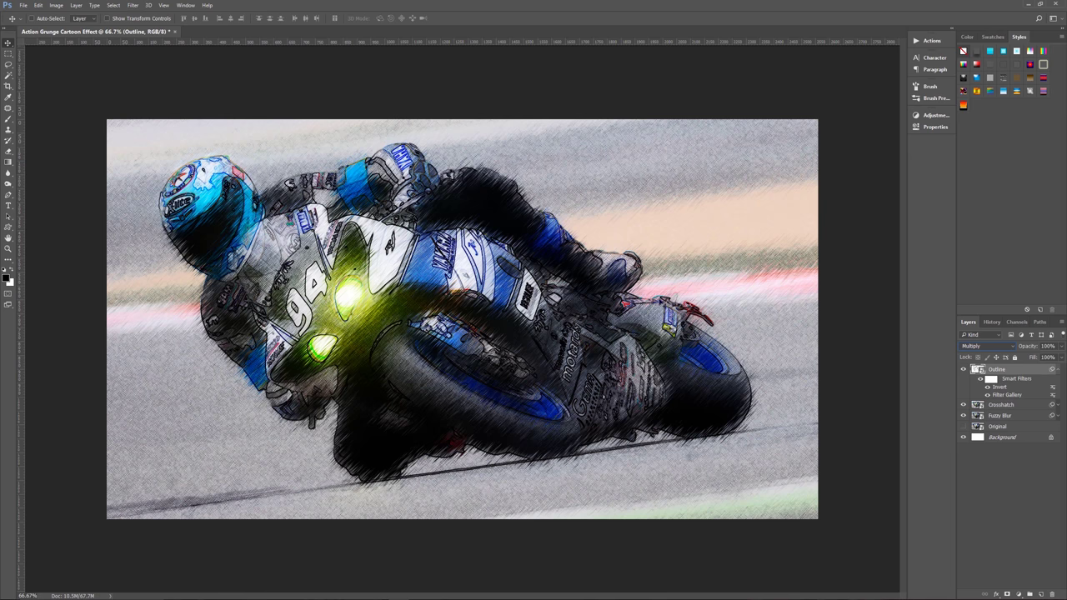
# Step: Try Darker Color, Color Burn and Darken blending on the Outline layer, settling on Overlay
pyautogui.click(988, 347)
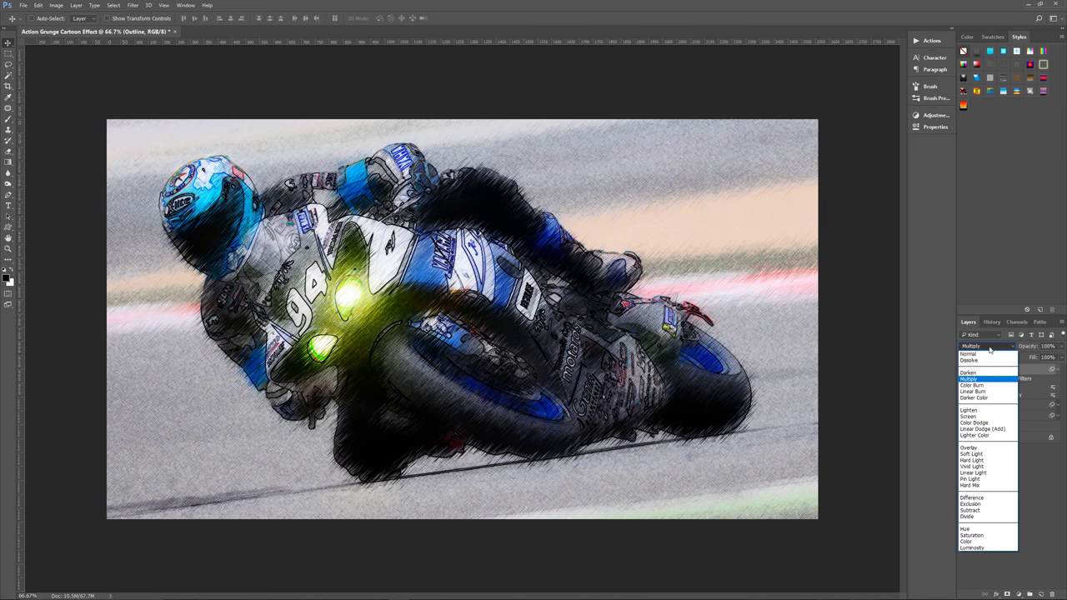
pyautogui.click(974, 398)
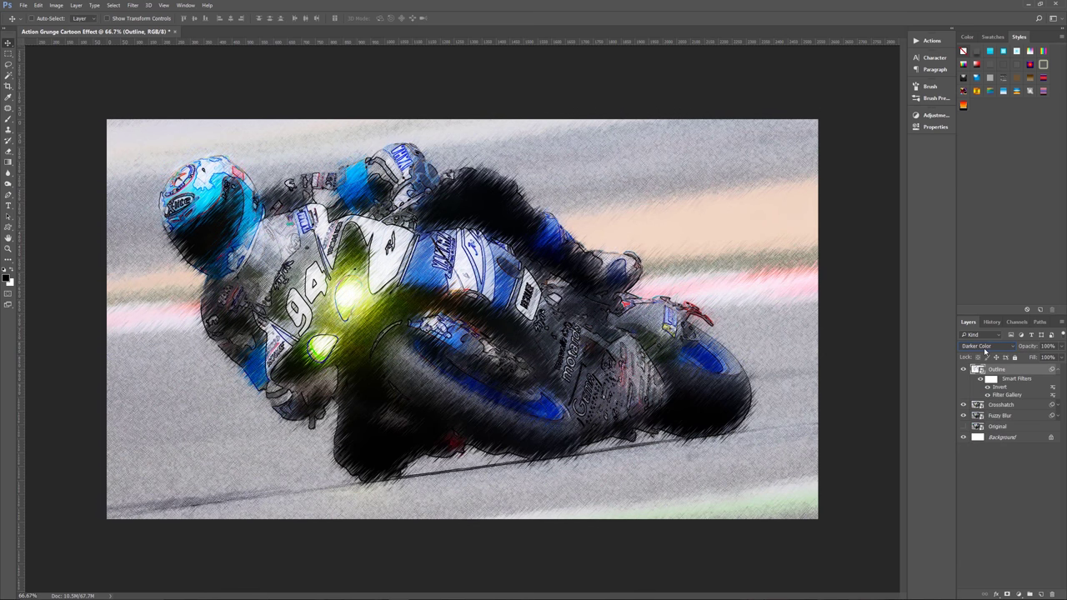
pyautogui.click(986, 351)
pyautogui.click(989, 367)
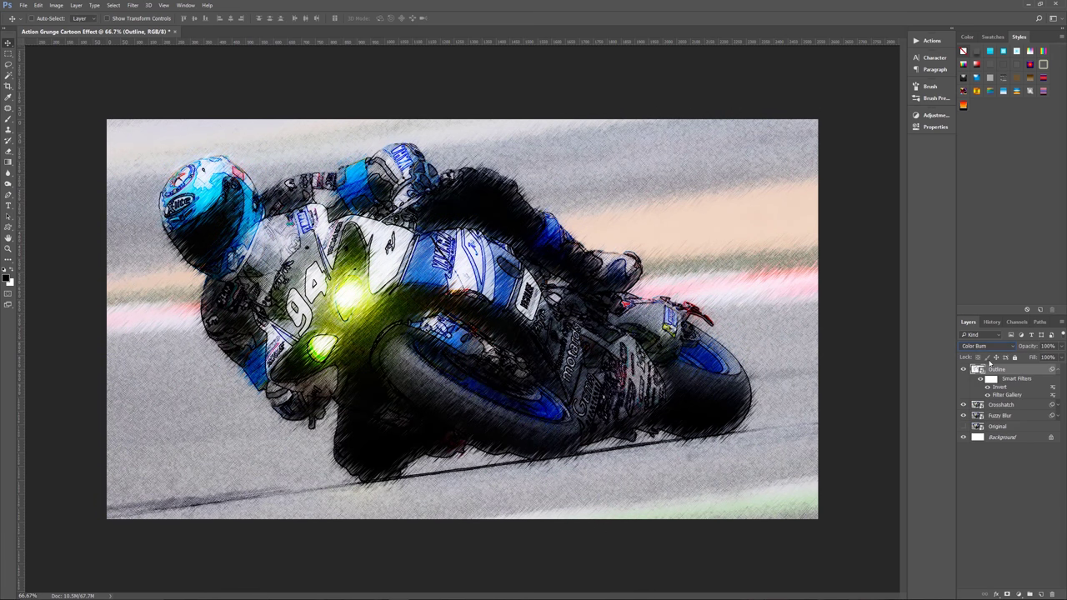
pyautogui.click(985, 347)
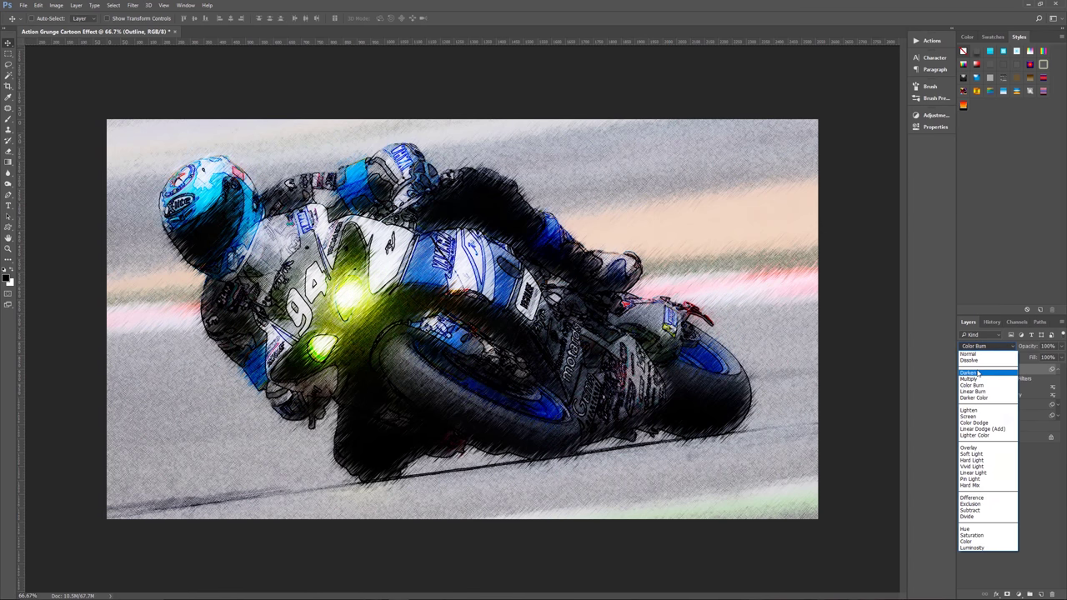
pyautogui.click(978, 373)
pyautogui.click(984, 347)
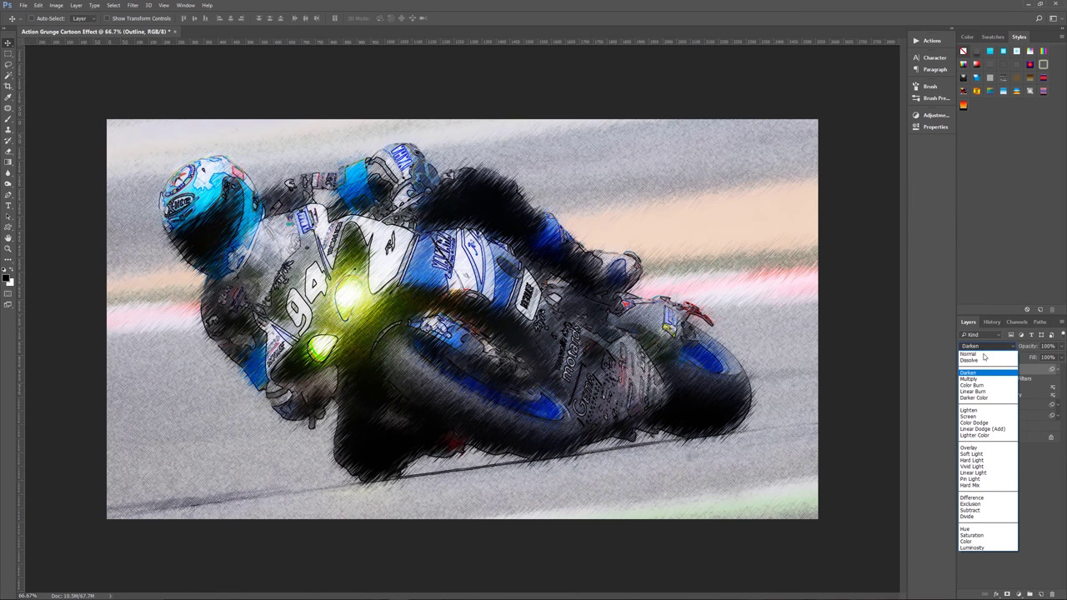
pyautogui.click(981, 449)
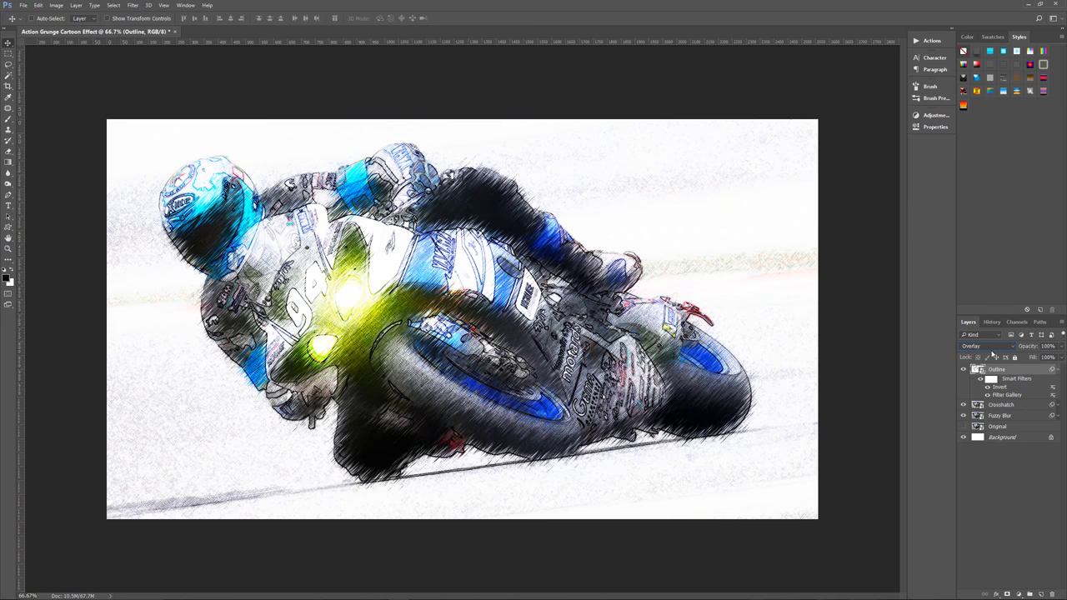
pyautogui.click(995, 348)
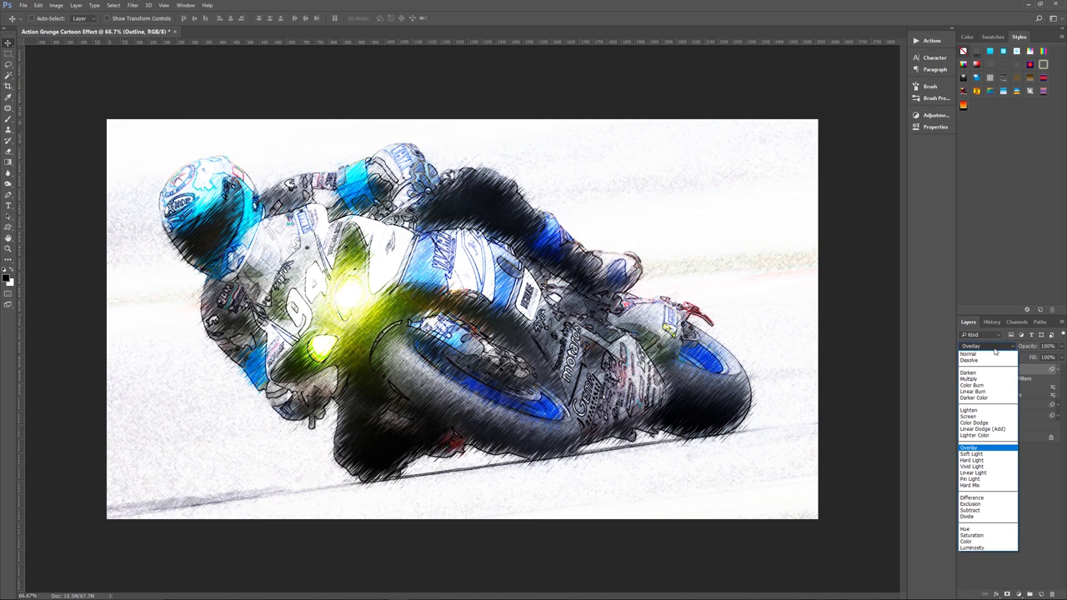
pyautogui.click(995, 351)
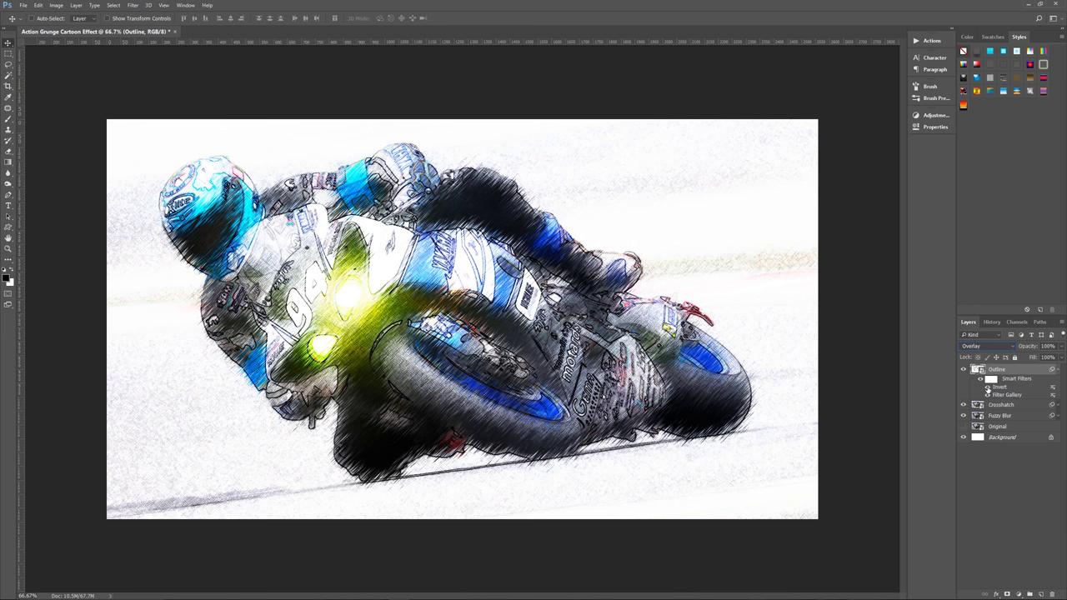
# Step: Switch the Outline layer back to Screen and hide its Invert smart filter
pyautogui.click(988, 347)
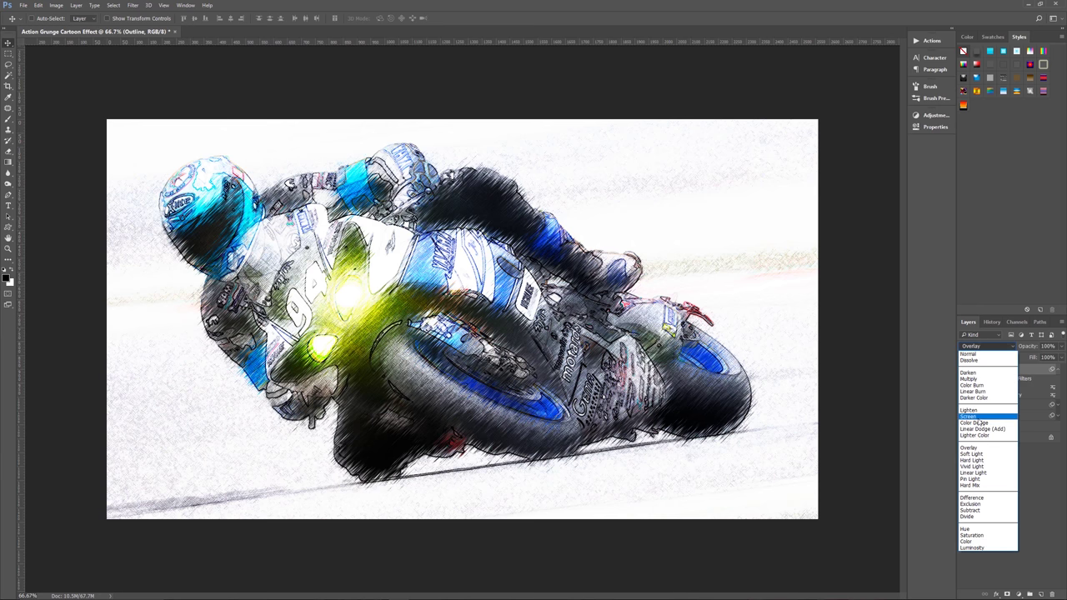
pyautogui.click(991, 397)
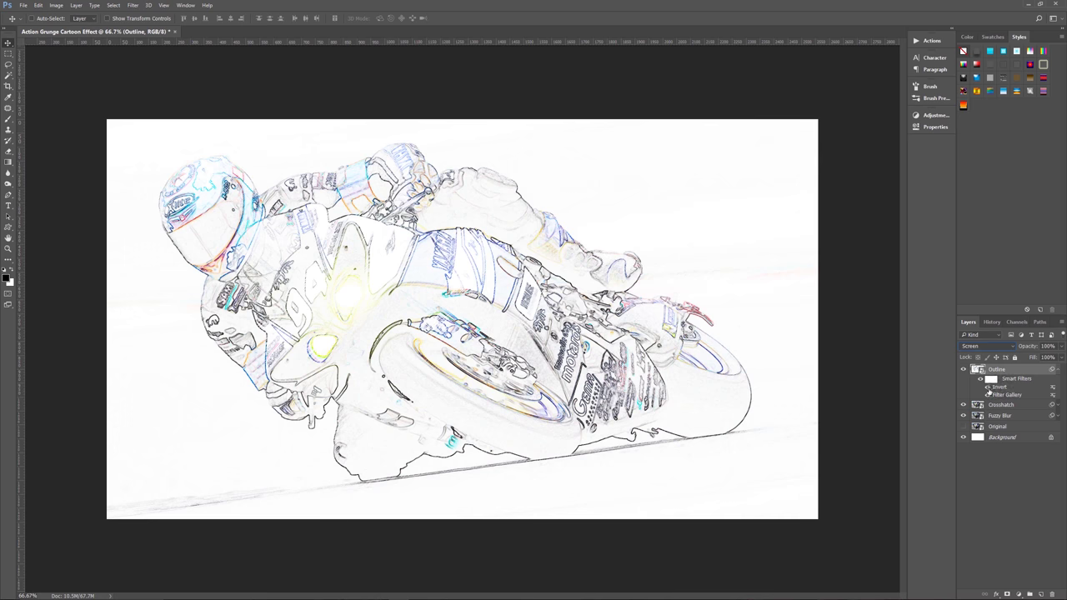
pyautogui.click(988, 388)
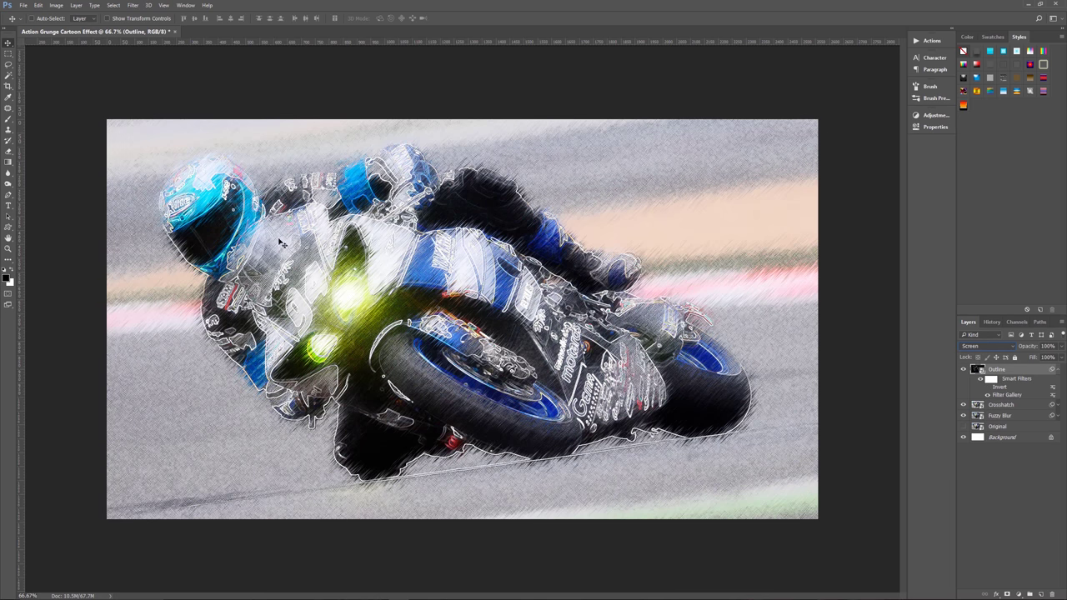